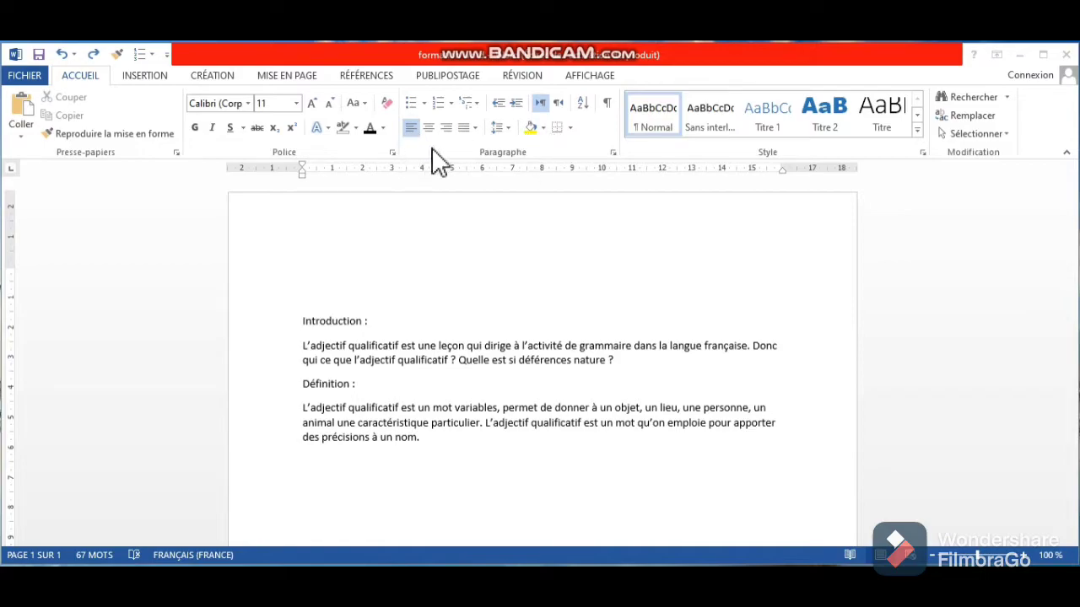
Insert the built-in Guide cover page at the start of the document
{"action": "left_click", "coordinate": [142, 76]}
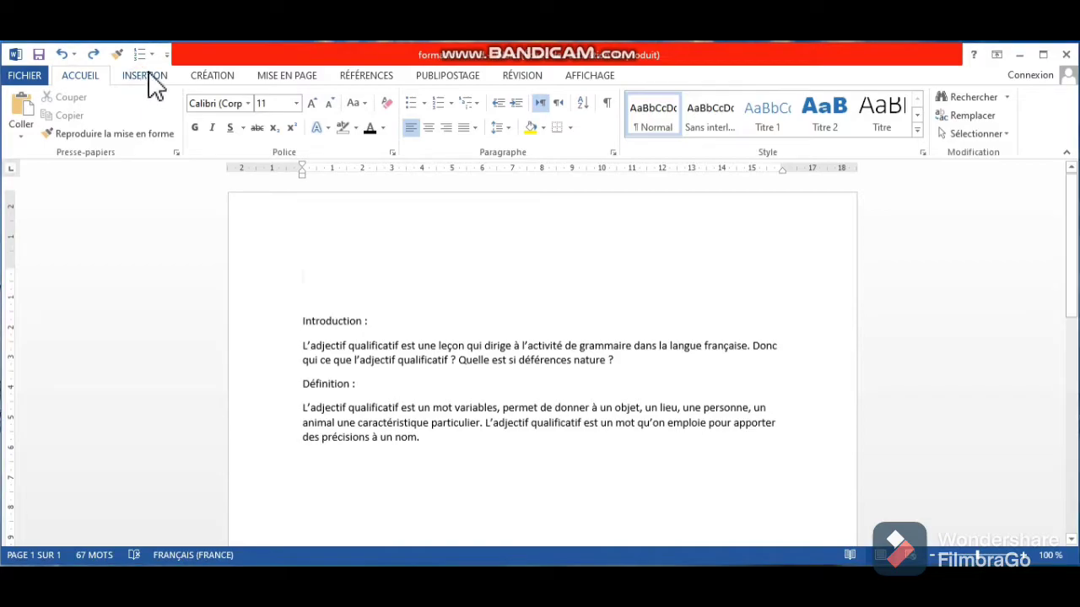
{"action": "left_click", "coordinate": [146, 81]}
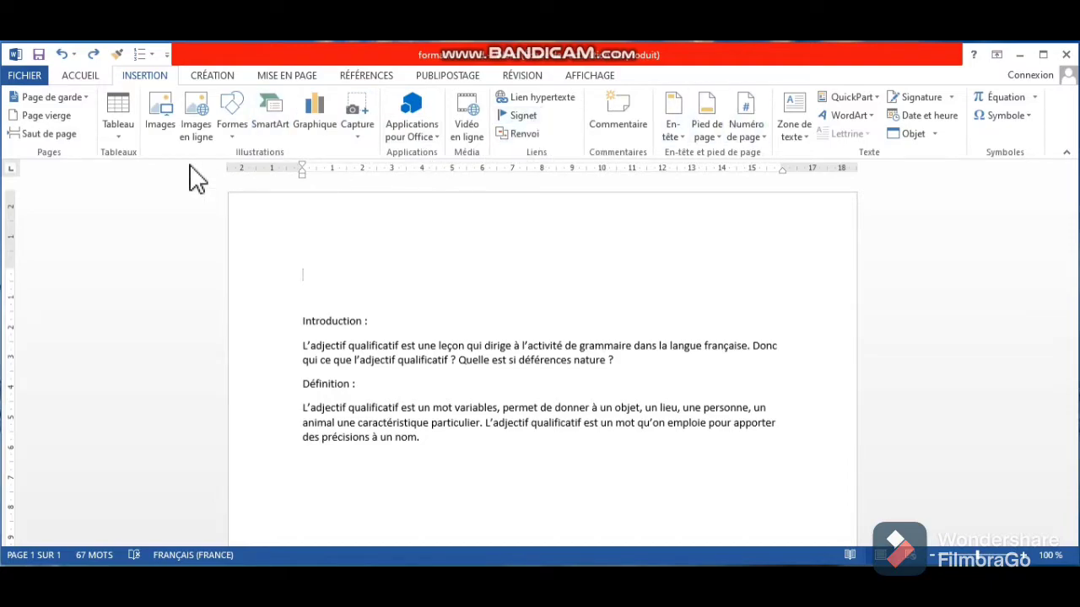
{"action": "left_click", "coordinate": [88, 100]}
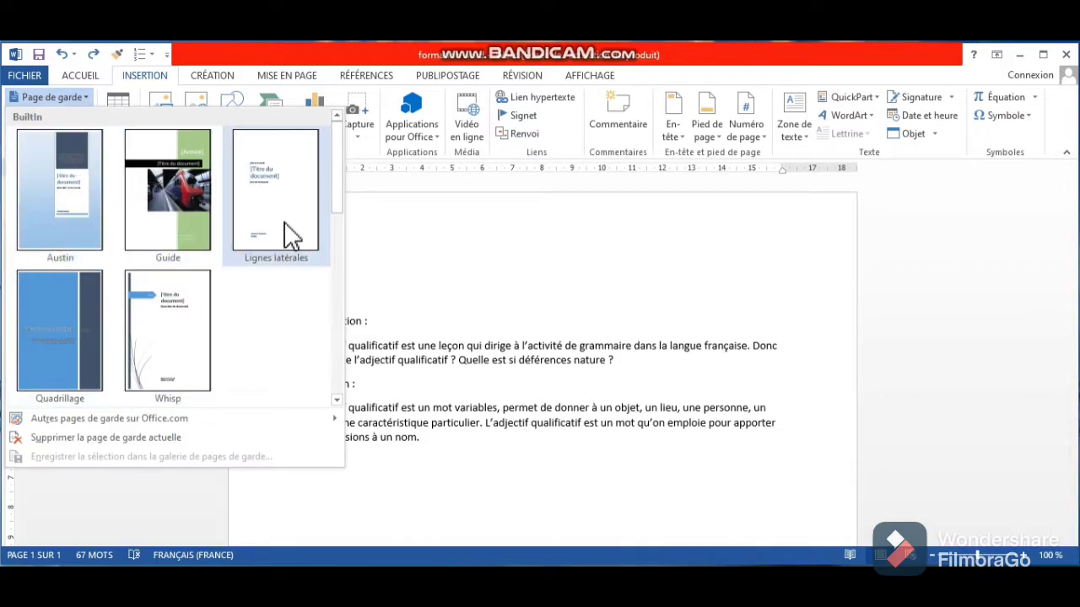
{"action": "left_click", "coordinate": [177, 203]}
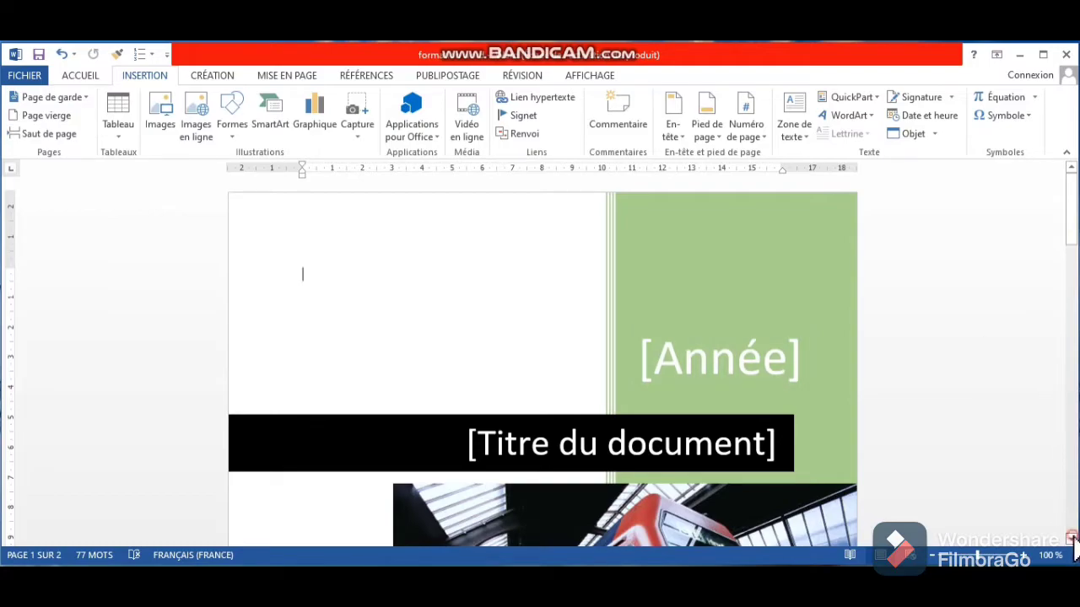
Look over the new cover page and set its document title to "Formation word"
{"action": "scroll", "coordinate": [1072, 539], "scroll_direction": "down", "scroll_amount": 4}
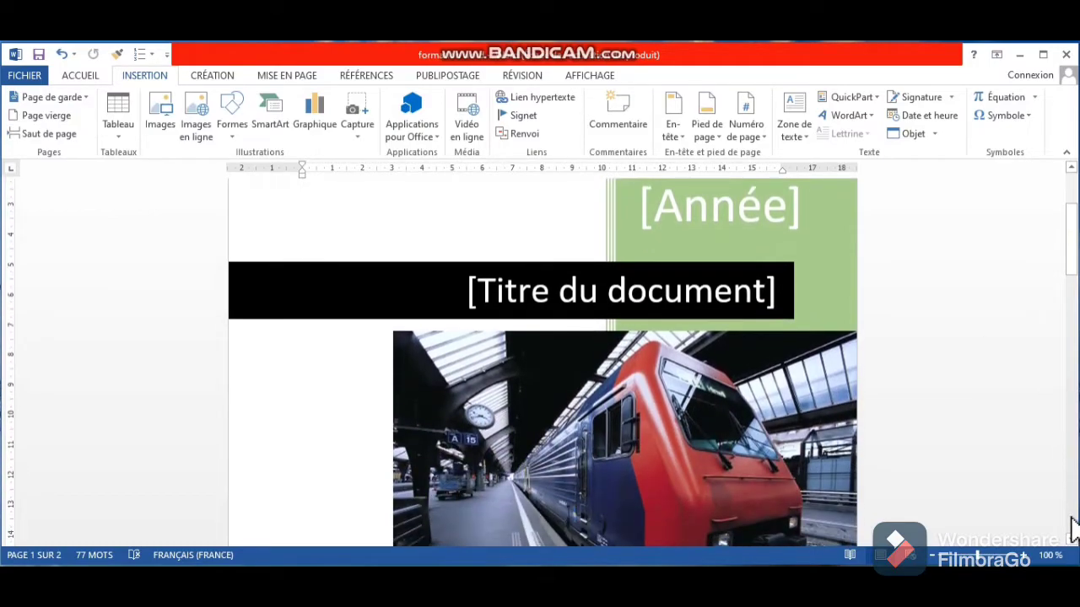
{"action": "scroll", "coordinate": [1073, 527], "scroll_direction": "down", "scroll_amount": 10}
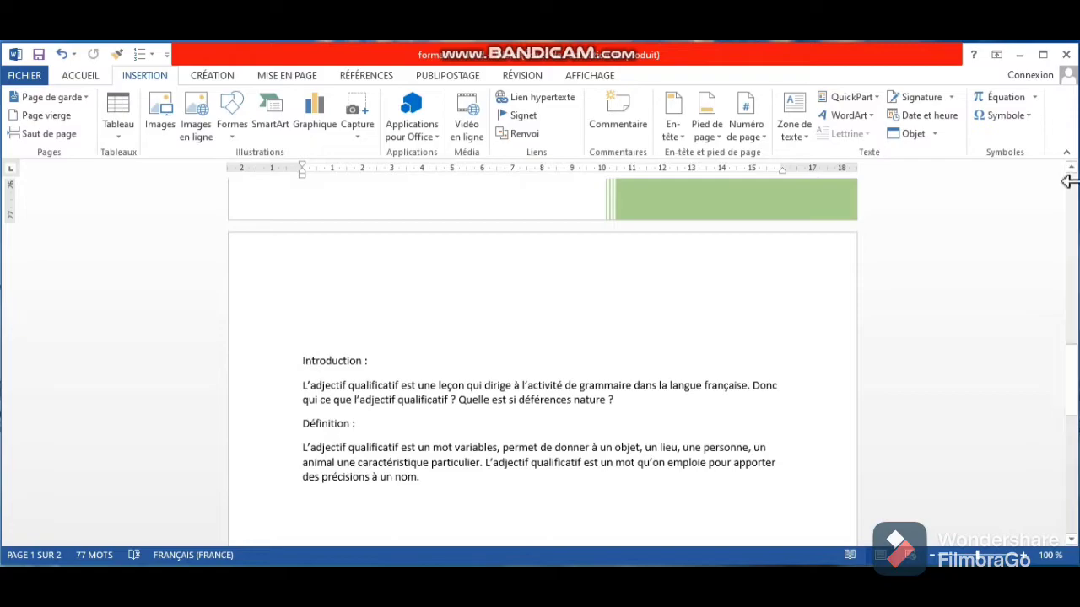
{"action": "left_click", "coordinate": [1073, 198]}
{"action": "left_click", "coordinate": [1073, 197]}
{"action": "left_click", "coordinate": [1073, 197]}
{"action": "left_click", "coordinate": [441, 311]}
{"action": "left_click", "coordinate": [521, 437]}
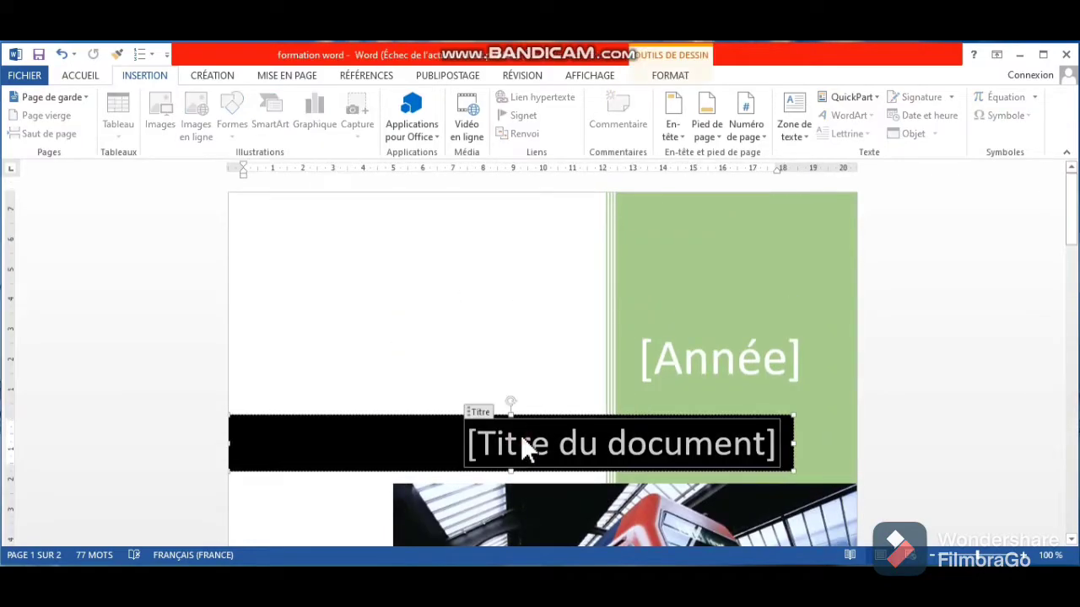
{"action": "type", "text": "f"}
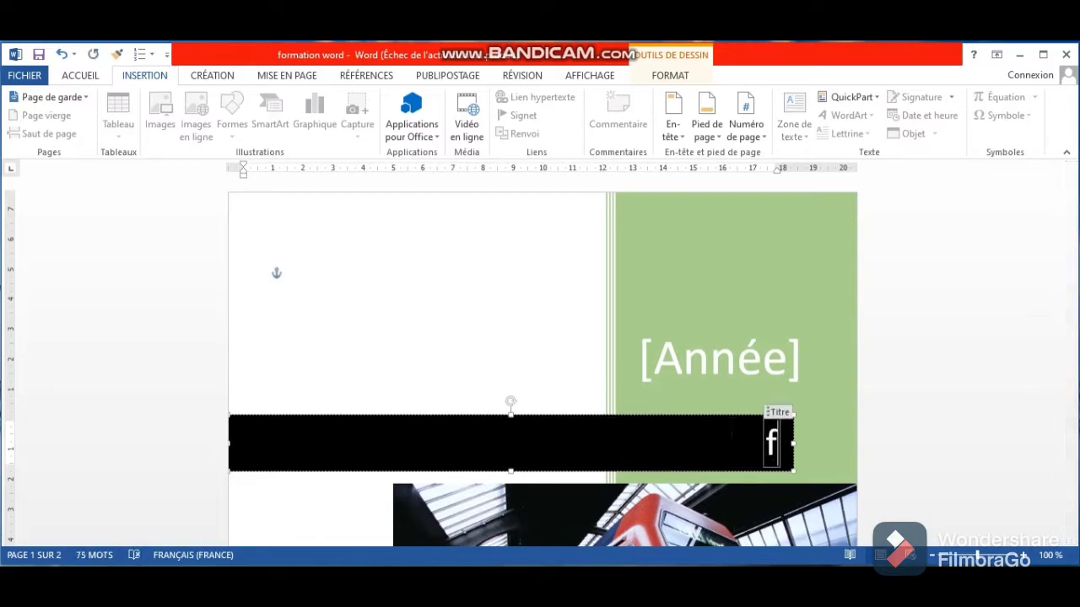
{"action": "type", "text": "orm"}
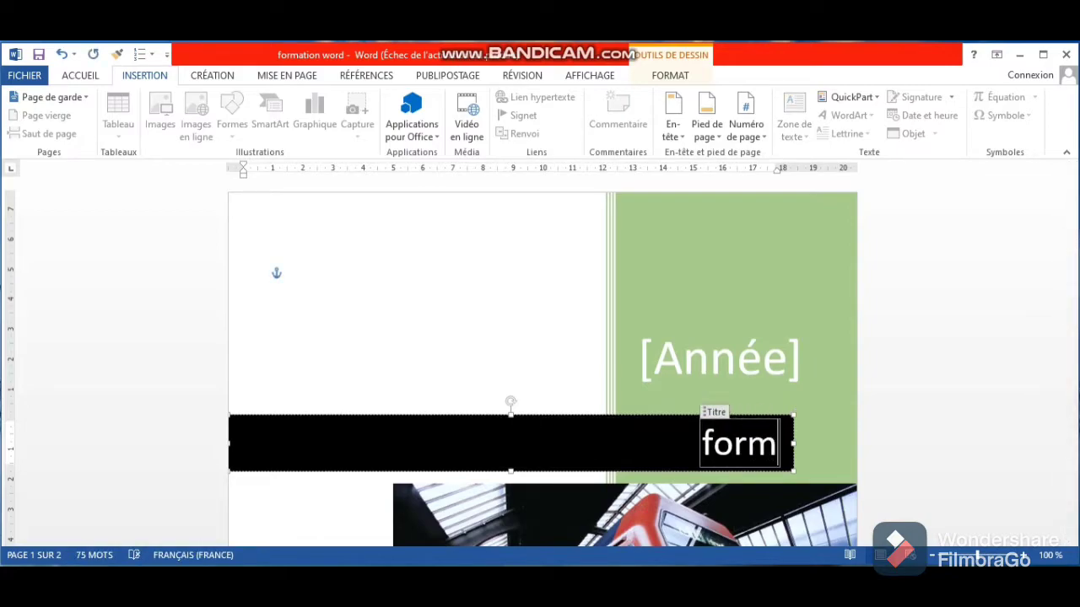
{"action": "type", "text": "ation"}
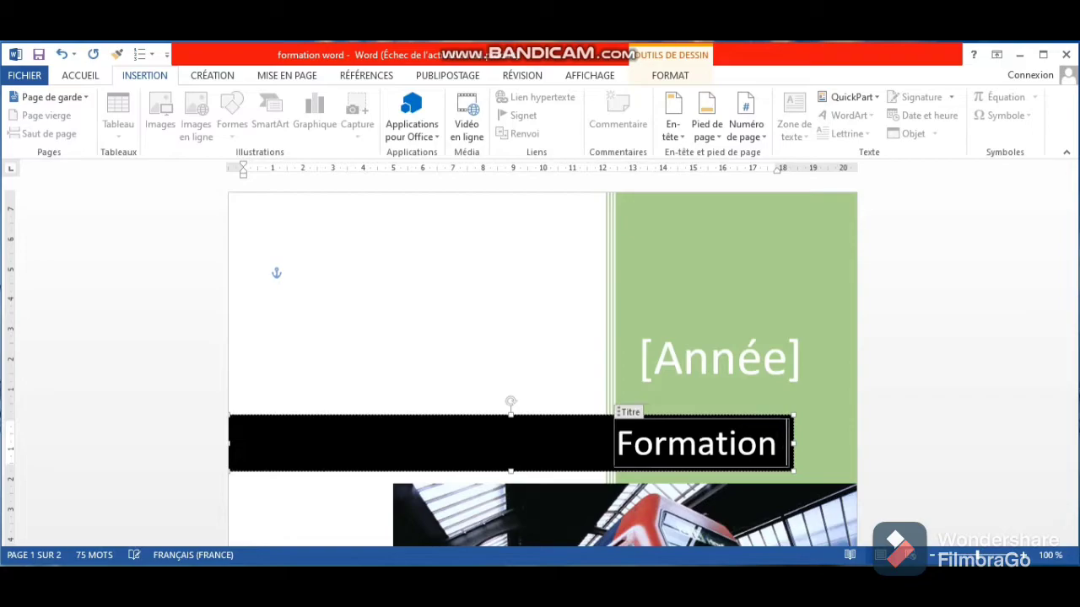
{"action": "type", "text": " word"}
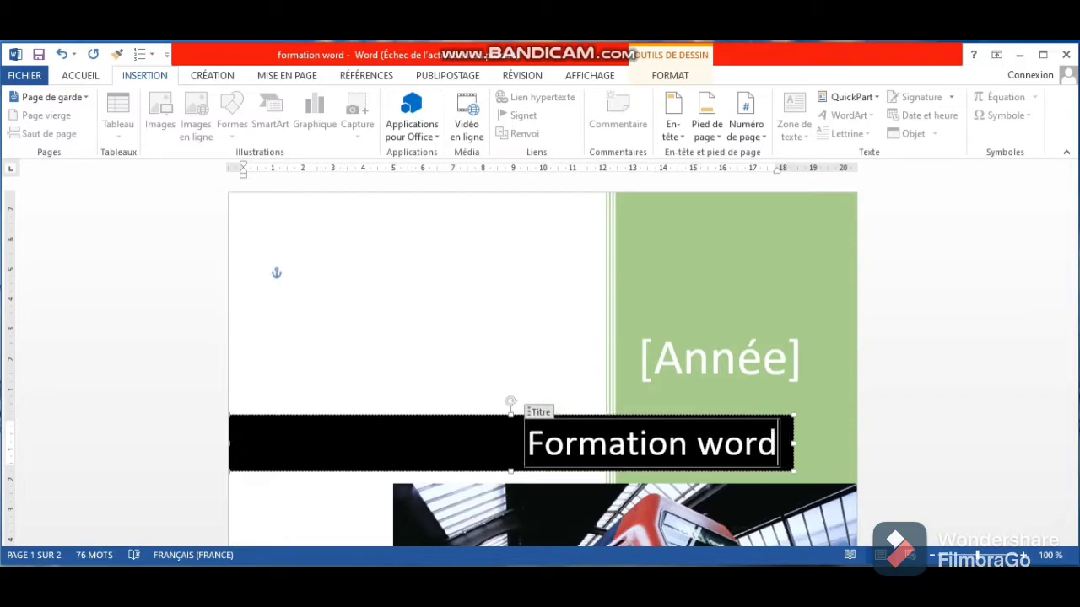
Replace the year placeholder on the cover page with 2021
{"action": "left_click", "coordinate": [711, 354]}
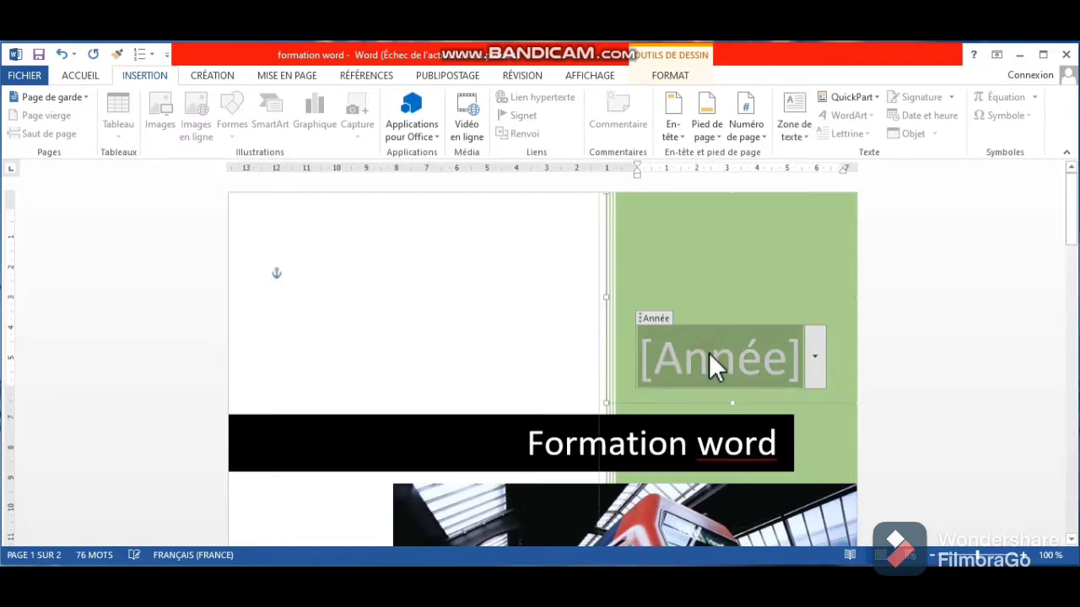
{"action": "key", "text": "Delete"}
{"action": "type", "text": "2021"}
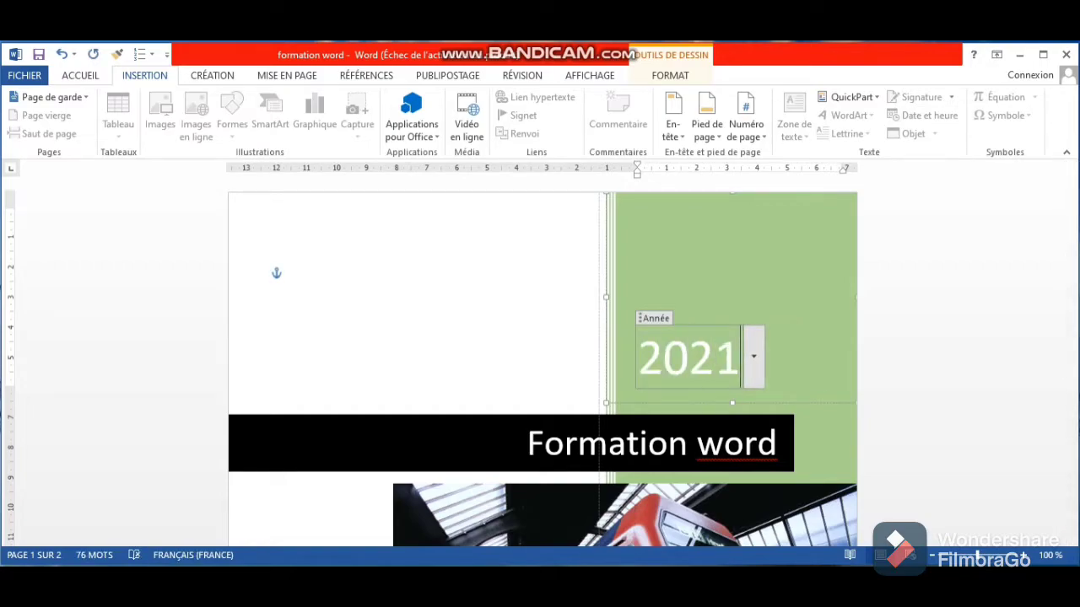
{"action": "left_click", "coordinate": [545, 345]}
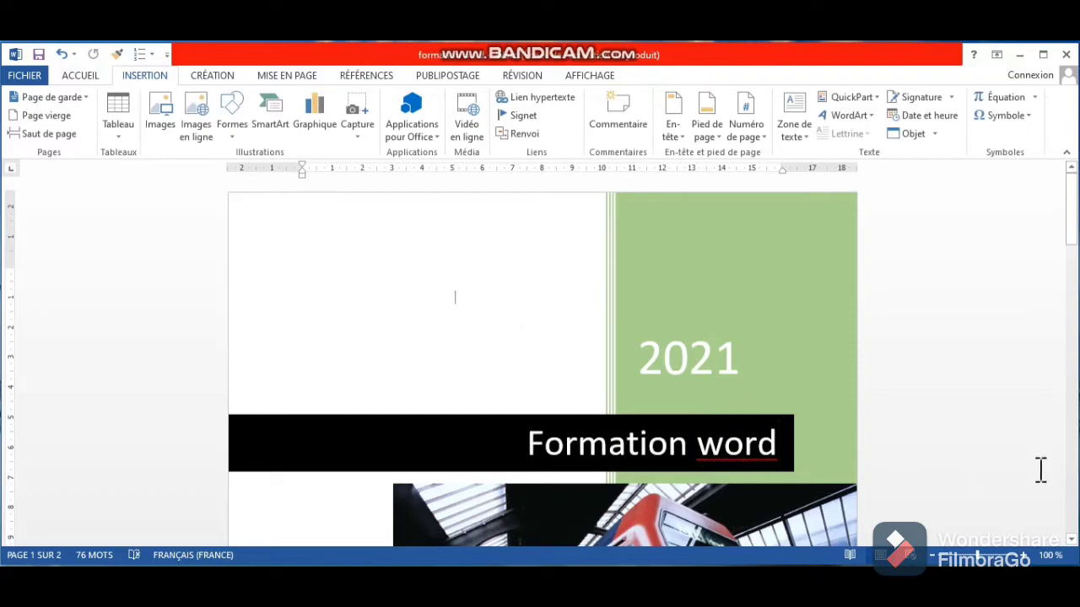
Undo the cover page's year and title entries and the insertion of the cover page itself
{"action": "left_click", "coordinate": [1071, 517]}
{"action": "scroll", "coordinate": [1073, 523], "scroll_direction": "down", "scroll_amount": 10}
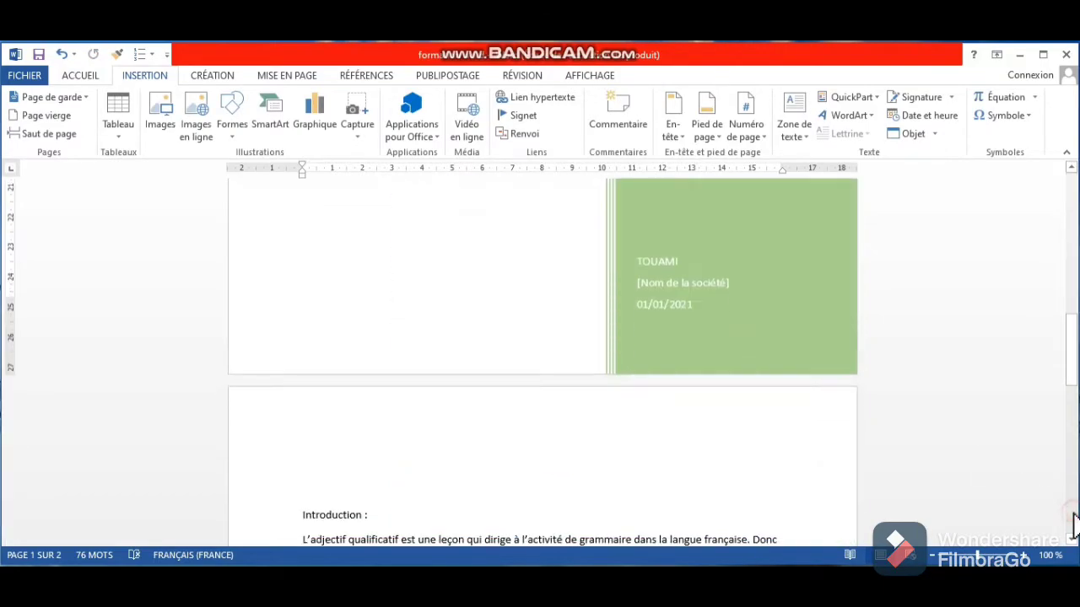
{"action": "left_click", "coordinate": [1071, 169]}
{"action": "scroll", "coordinate": [1071, 185], "scroll_direction": "up", "scroll_amount": 9}
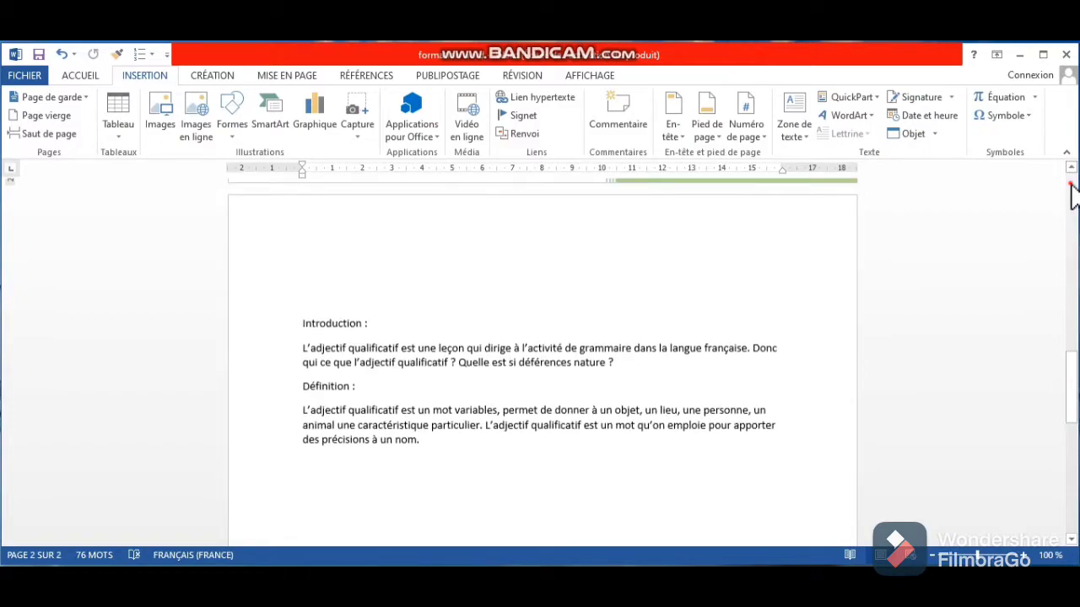
{"action": "scroll", "coordinate": [1072, 194], "scroll_direction": "up", "scroll_amount": 10}
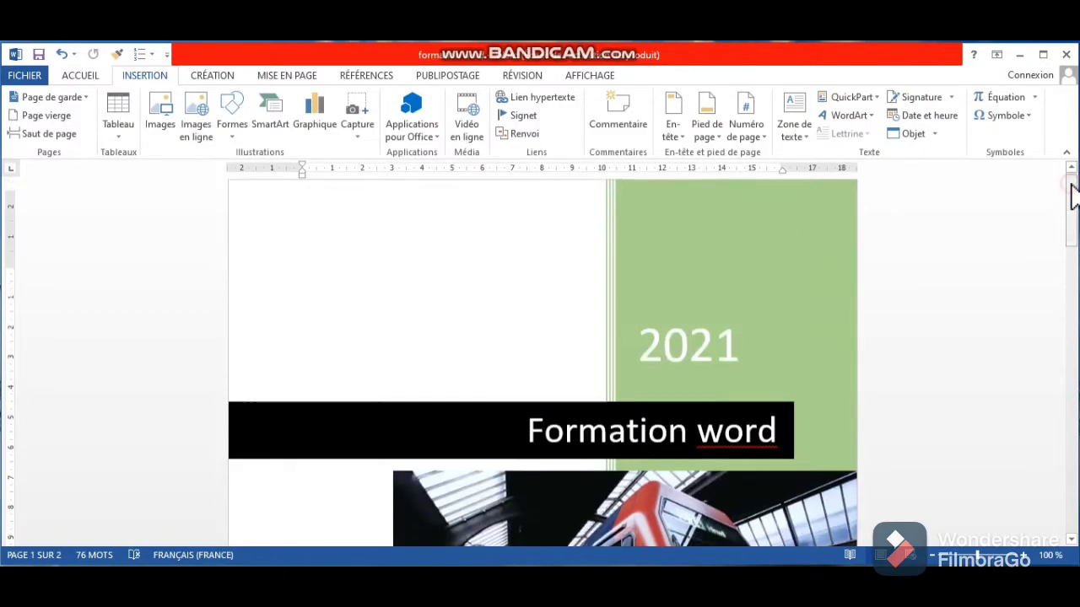
{"action": "left_click", "coordinate": [61, 54]}
{"action": "left_click", "coordinate": [62, 54]}
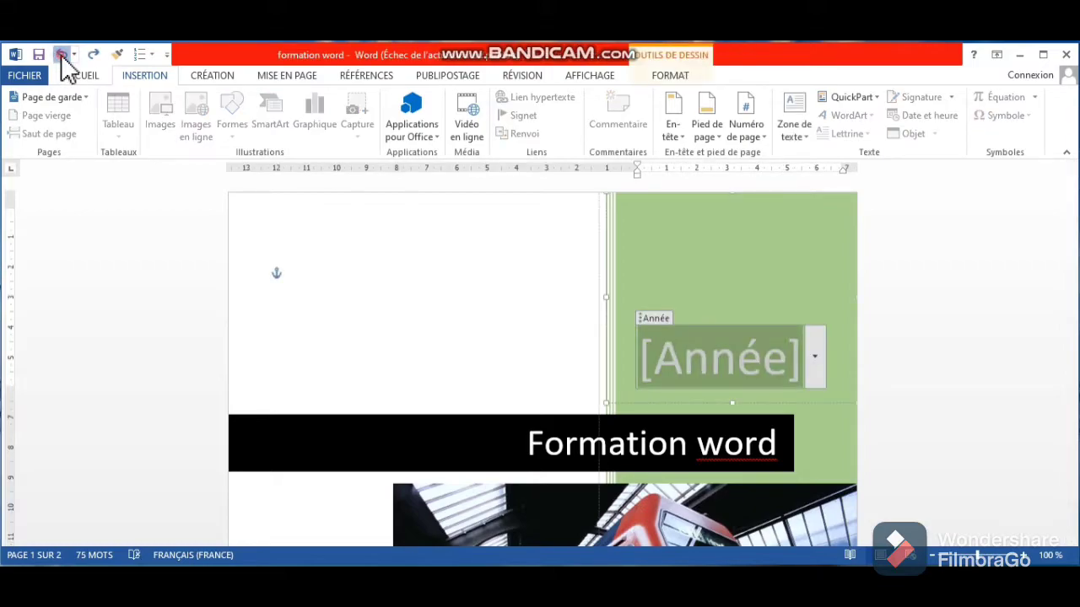
{"action": "left_click", "coordinate": [61, 53]}
{"action": "left_click", "coordinate": [62, 54]}
{"action": "left_click", "coordinate": [62, 54]}
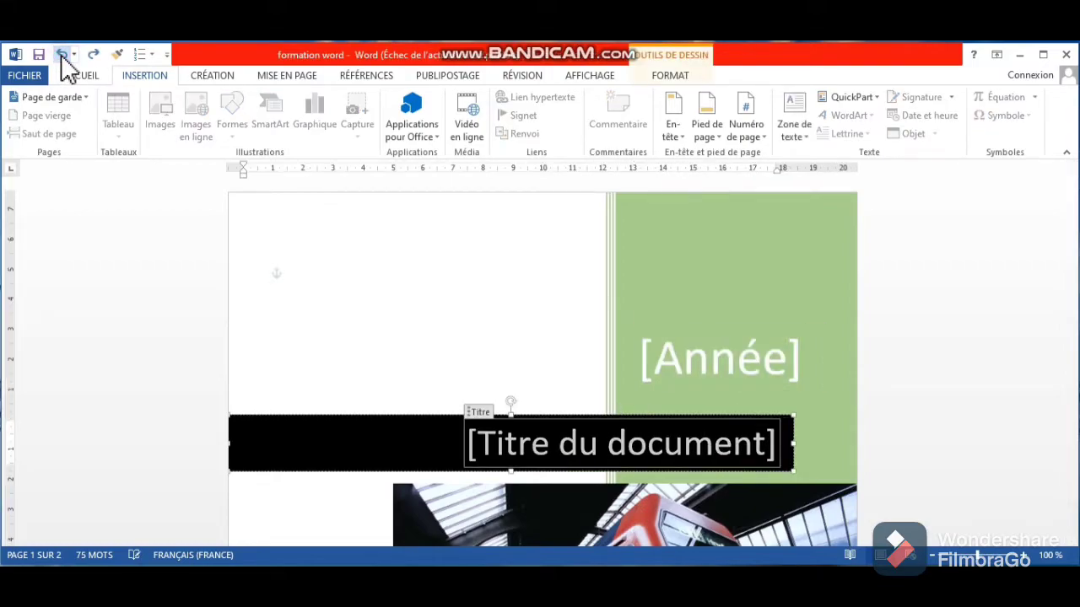
{"action": "left_click", "coordinate": [61, 53]}
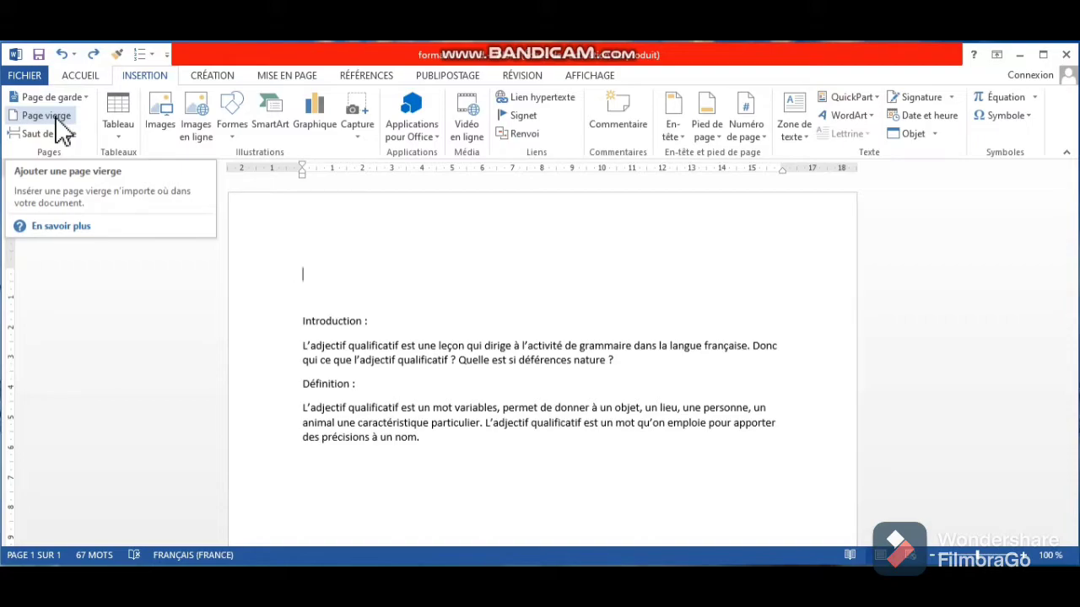
Insert a blank page before the Introduction text, check the pages, and undo the insertion
{"action": "left_click", "coordinate": [47, 115]}
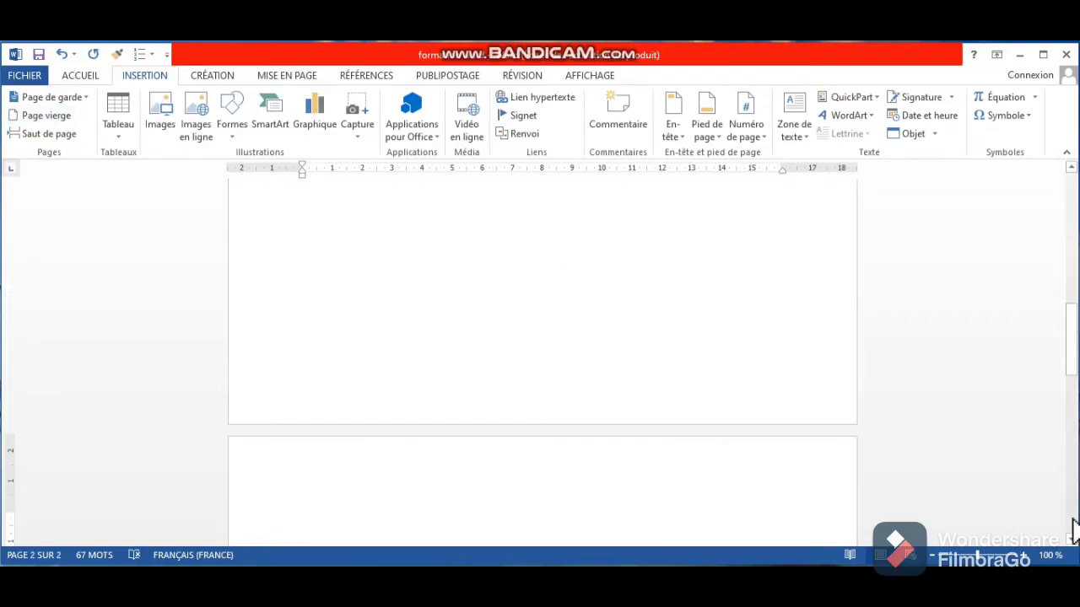
{"action": "scroll", "coordinate": [1073, 530], "scroll_direction": "down", "scroll_amount": 10}
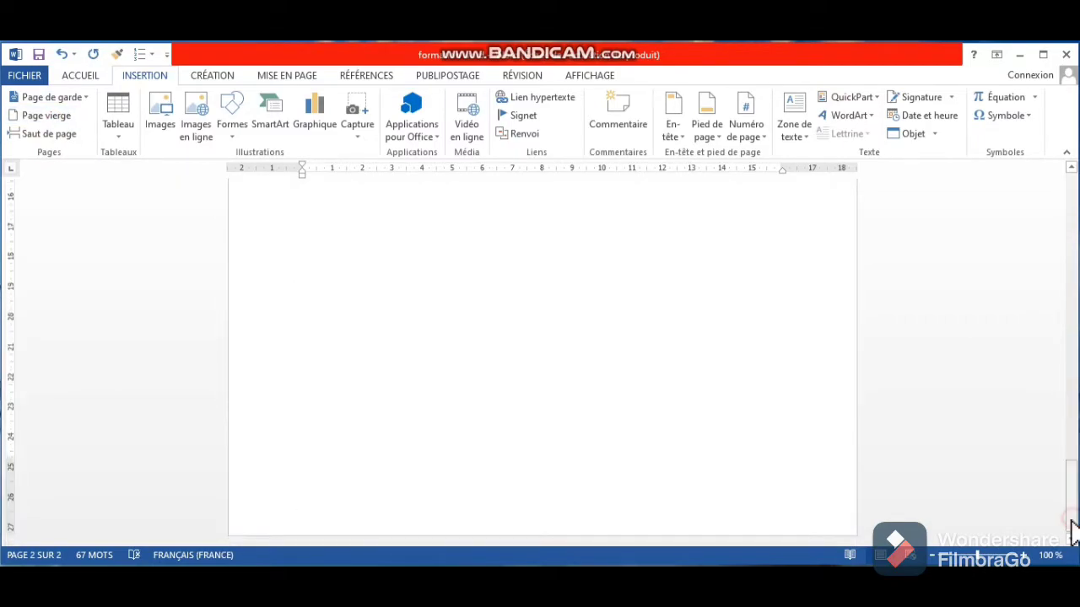
{"action": "left_click", "coordinate": [1075, 196]}
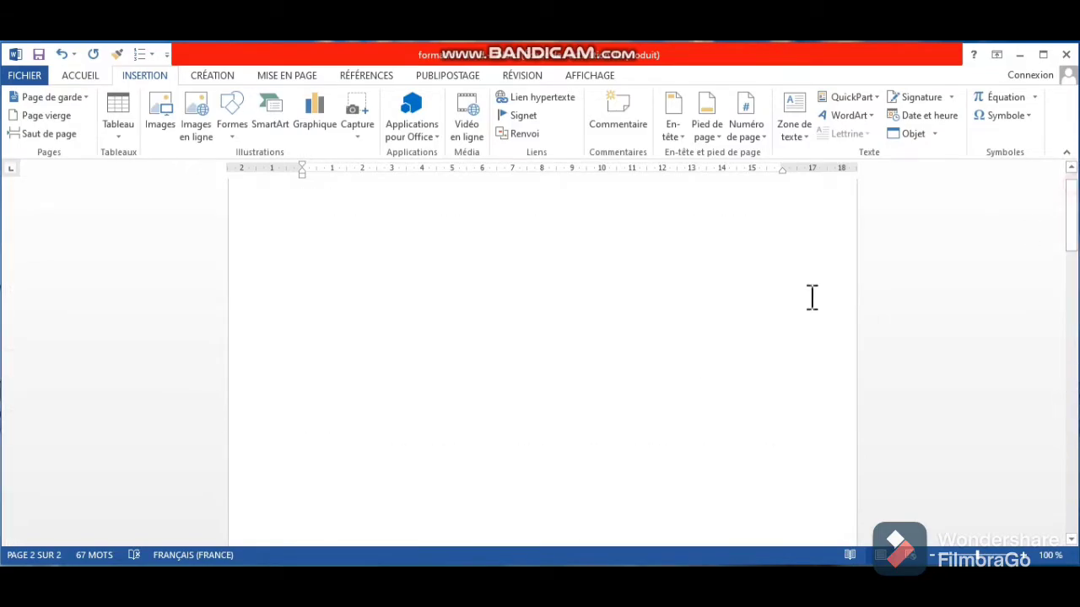
{"action": "left_click", "coordinate": [1073, 179]}
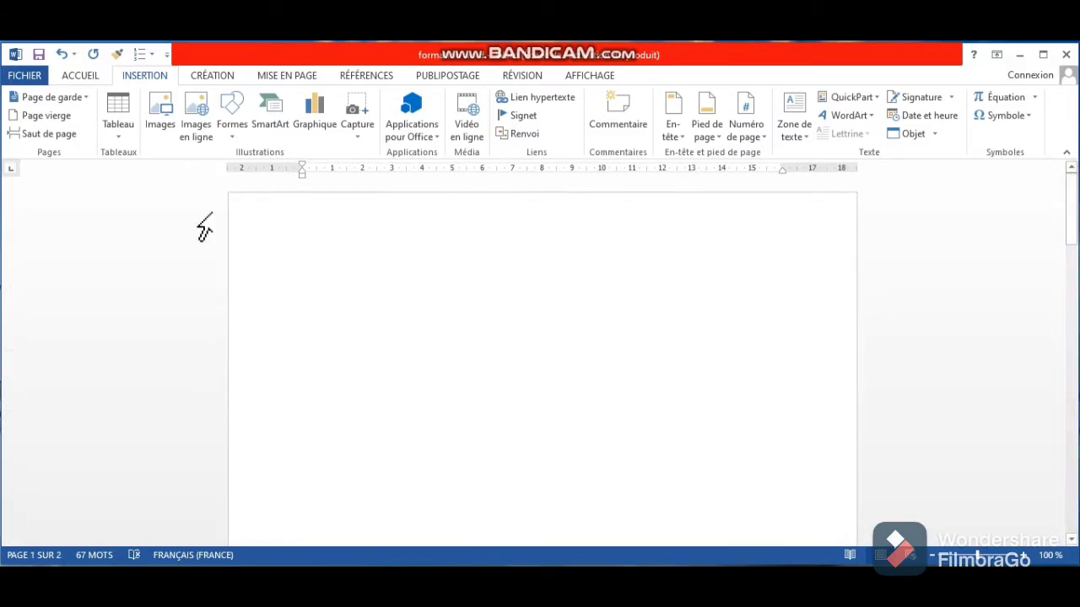
{"action": "left_click", "coordinate": [60, 53]}
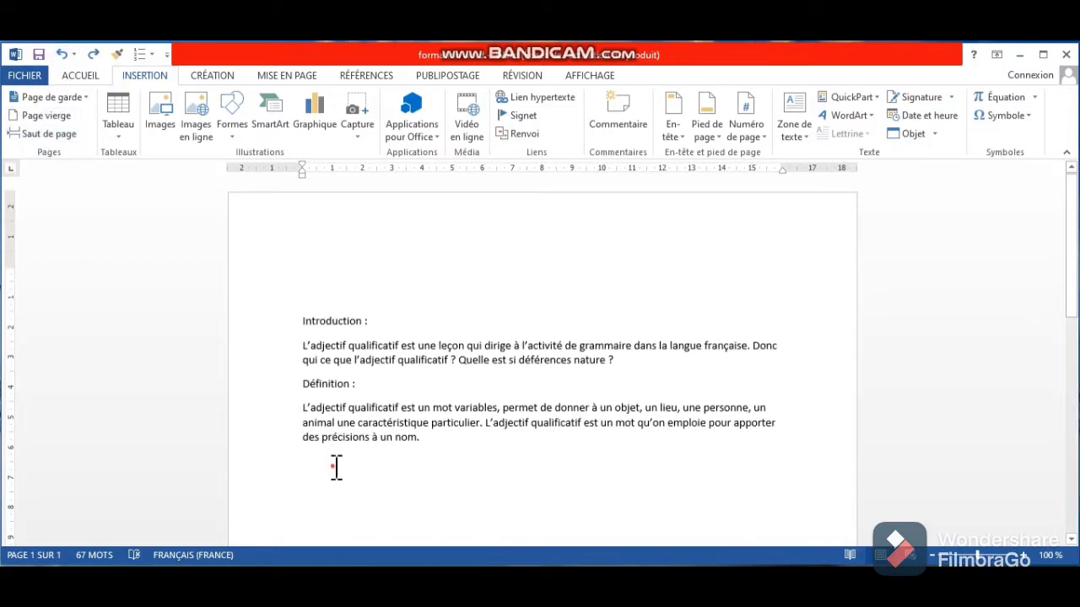
Insert a page break below the Définition paragraph, check the following page, and undo the break
{"action": "left_click", "coordinate": [49, 134]}
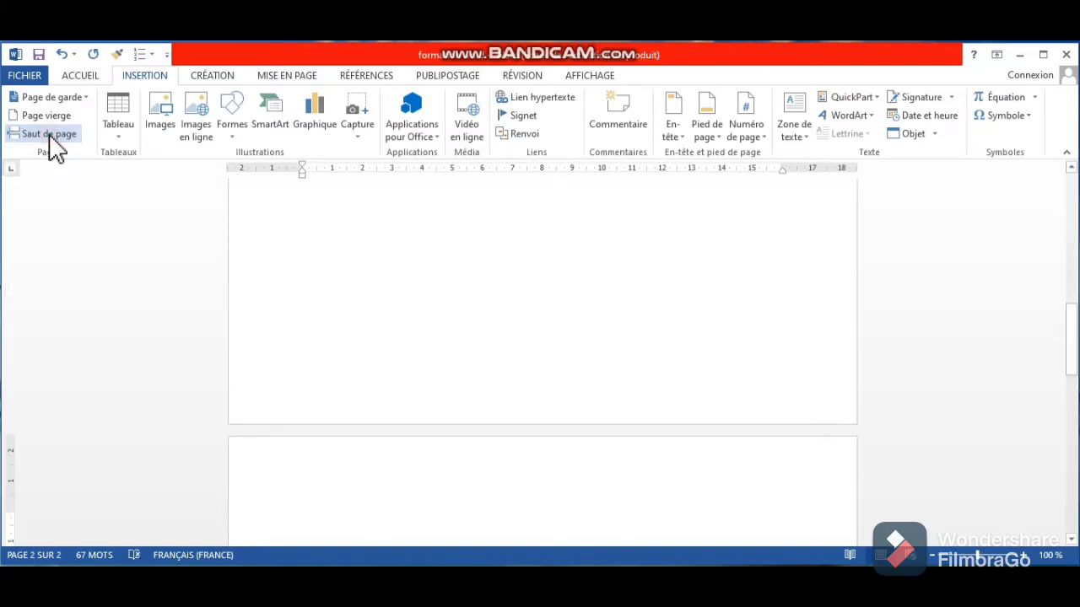
{"action": "left_click", "coordinate": [1073, 492]}
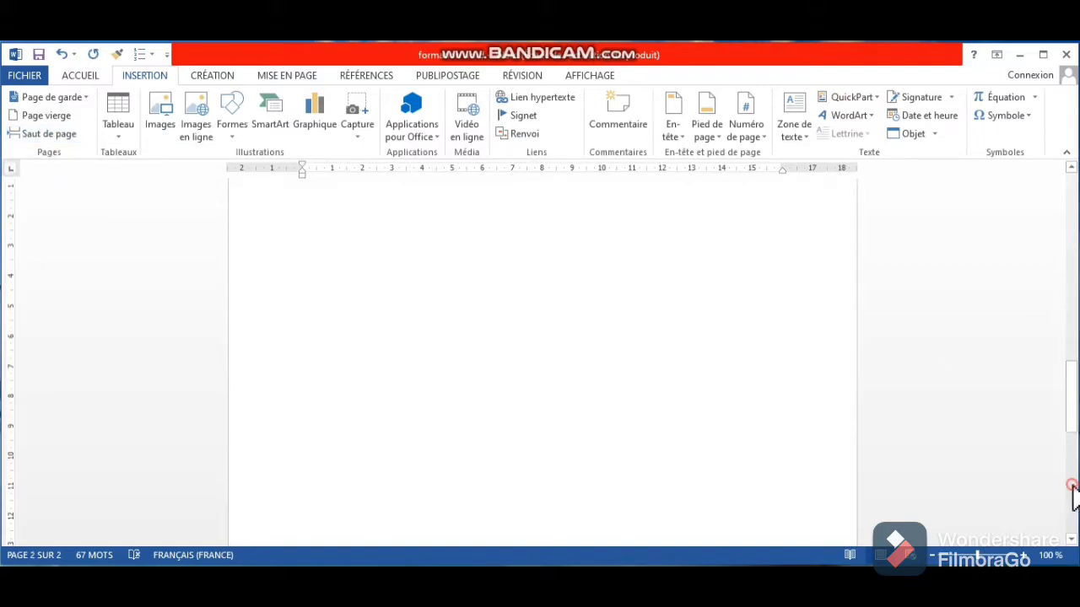
{"action": "left_click", "coordinate": [1073, 200]}
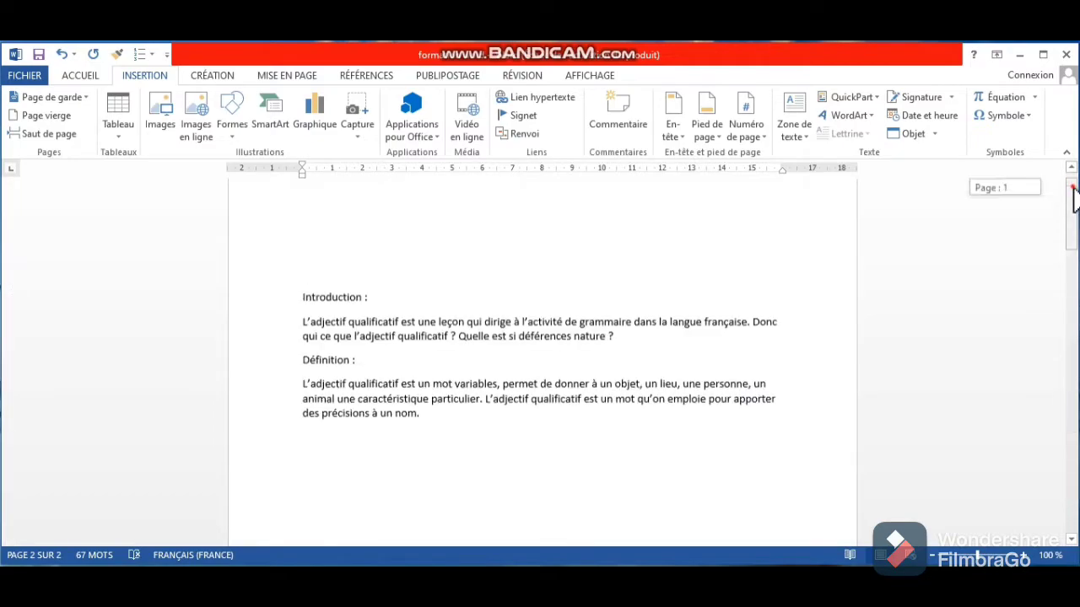
{"action": "left_click", "coordinate": [64, 55]}
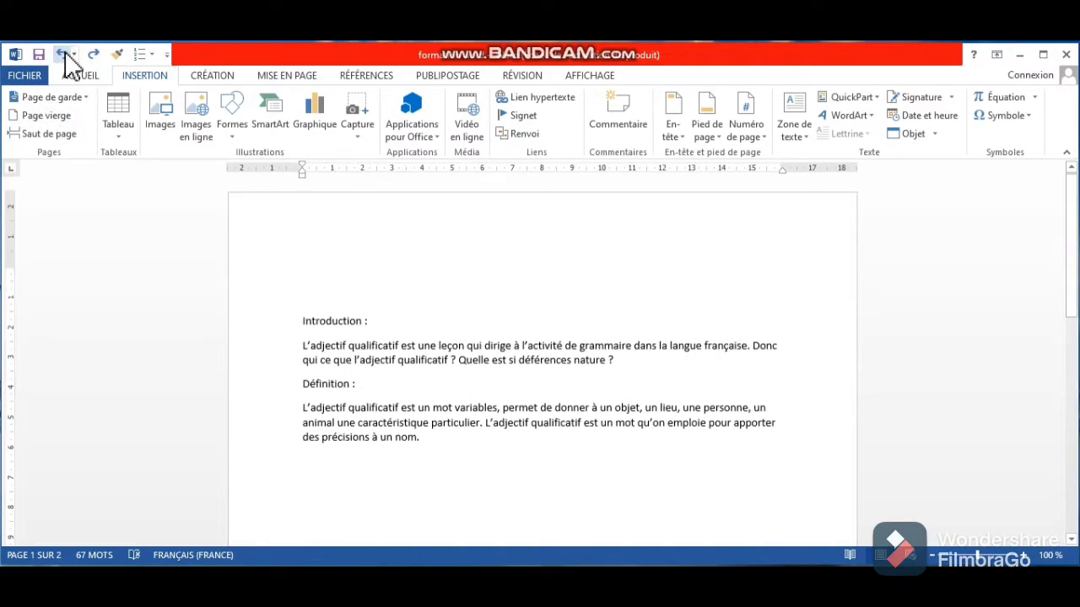
Insert a table with 6 columns and 4 rows below the Définition paragraph
{"action": "left_click", "coordinate": [120, 140]}
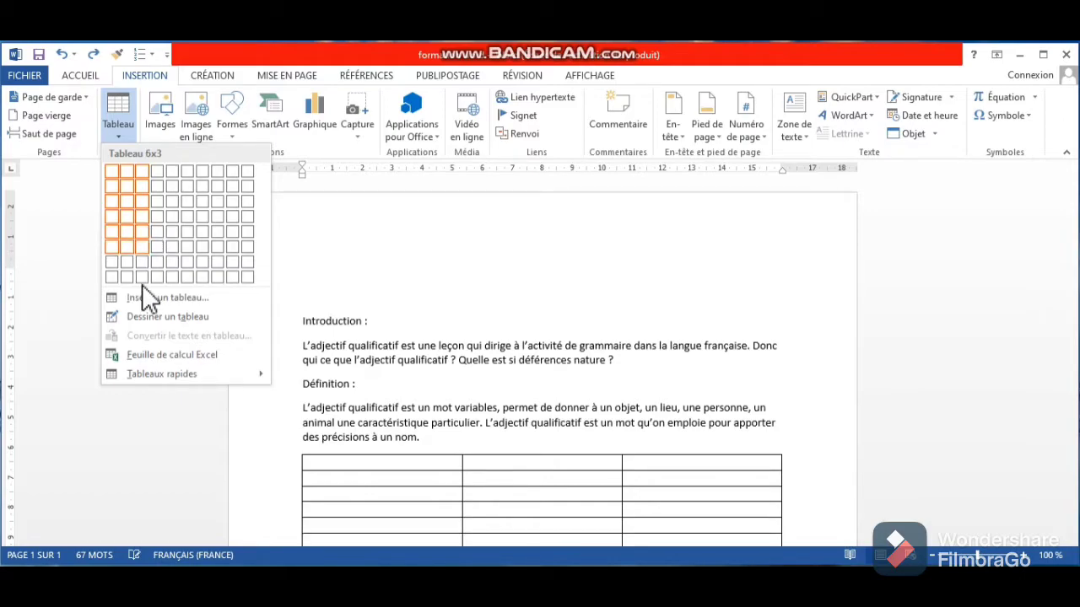
{"action": "left_click", "coordinate": [165, 300]}
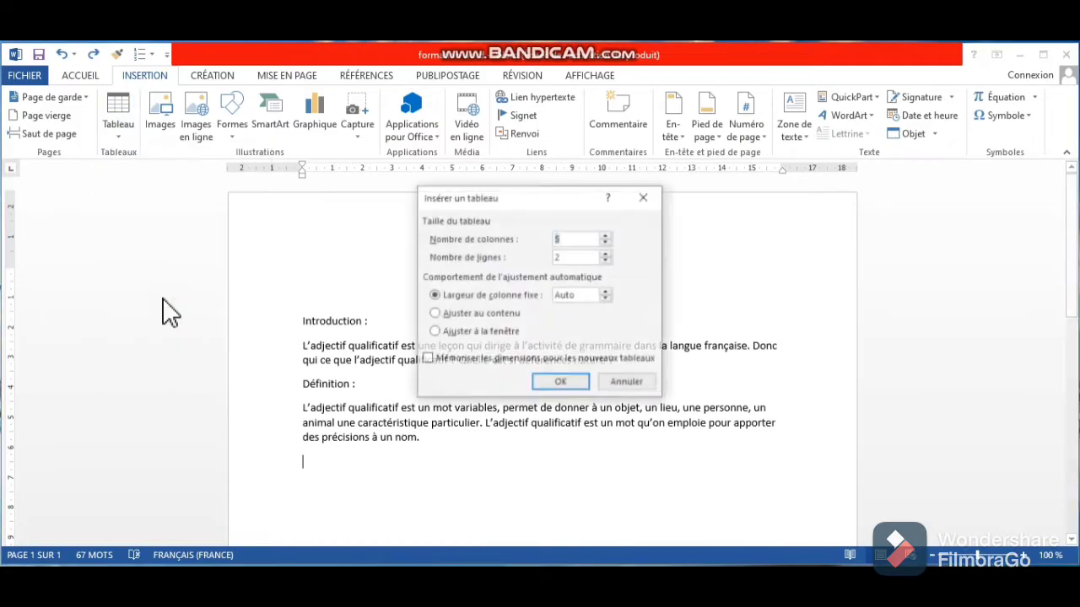
{"action": "left_click", "coordinate": [605, 261]}
{"action": "left_click", "coordinate": [606, 253]}
{"action": "left_click", "coordinate": [606, 253]}
{"action": "left_click", "coordinate": [606, 253]}
{"action": "left_click", "coordinate": [573, 382]}
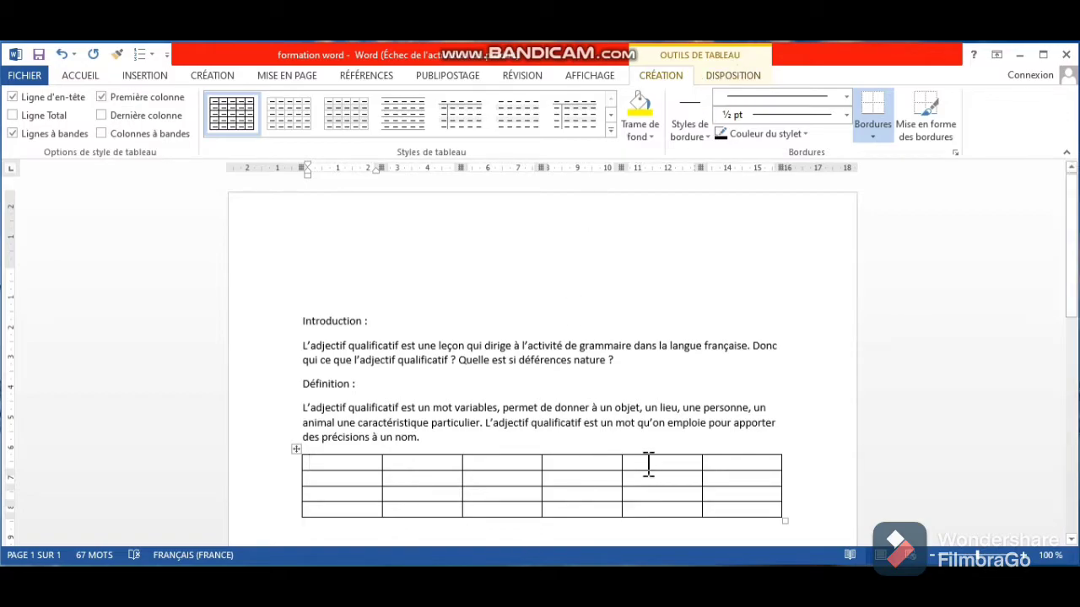
Increase the height of the table's last row by moving its lower border down
{"action": "left_click", "coordinate": [1071, 540]}
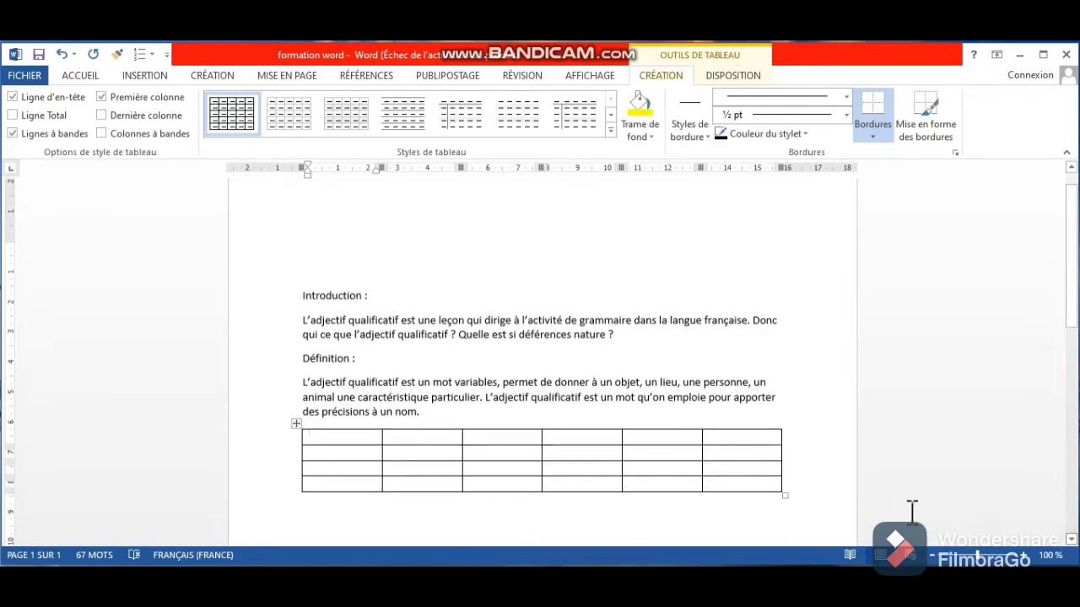
{"action": "left_click", "coordinate": [747, 482]}
{"action": "left_click", "coordinate": [364, 440]}
{"action": "mouse_move", "coordinate": [578, 491]}
{"action": "left_mouse_down"}
{"action": "mouse_move", "coordinate": [581, 535]}
{"action": "mouse_move", "coordinate": [581, 511]}
{"action": "left_mouse_up"}
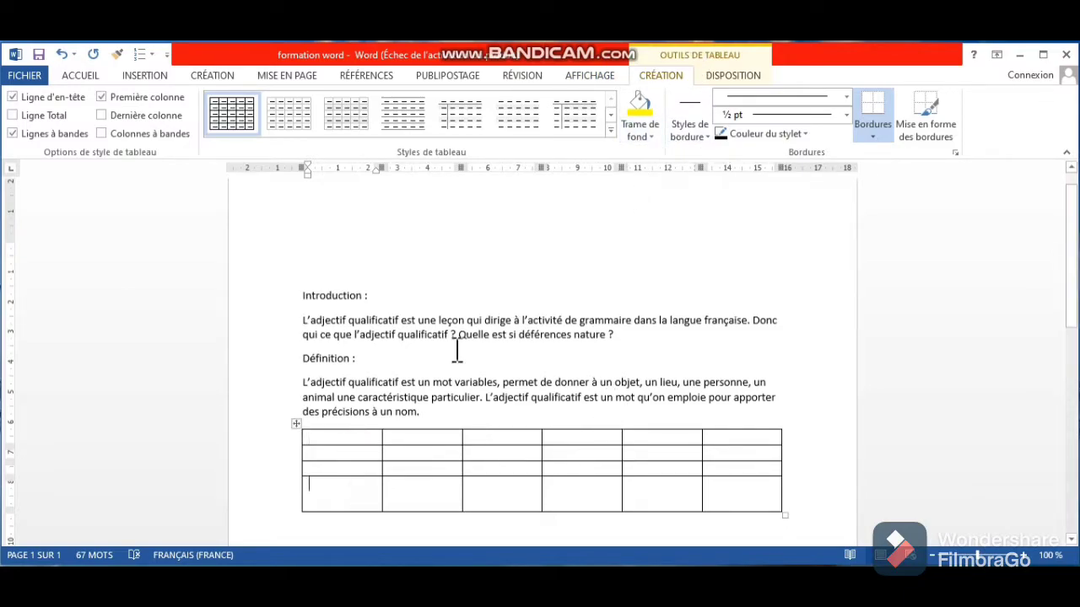
Shade the first row of the table with the standard green colour
{"action": "left_click", "coordinate": [651, 135]}
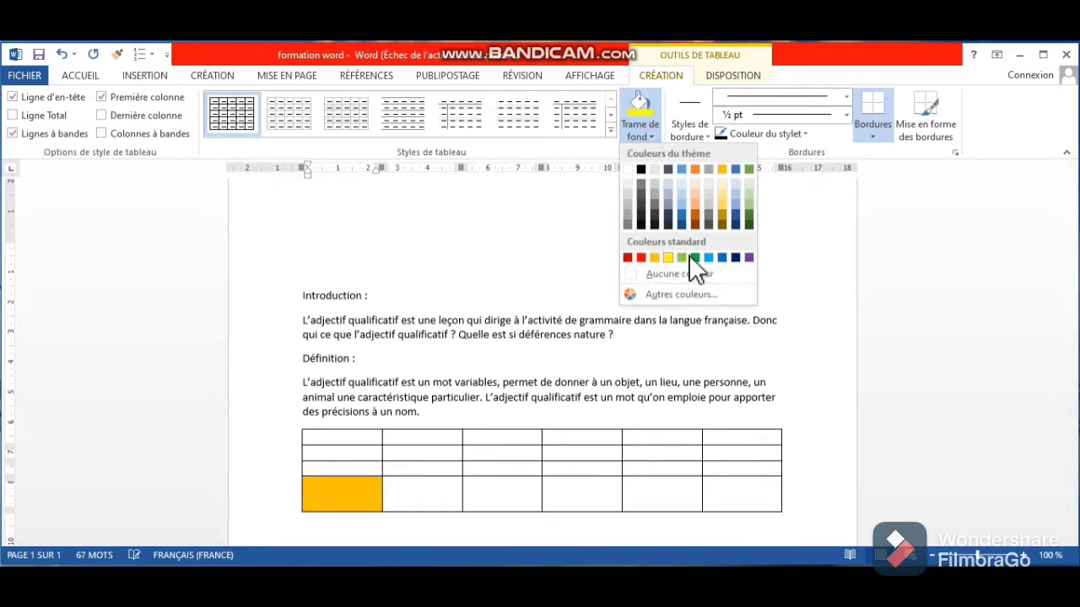
{"action": "left_click", "coordinate": [354, 434]}
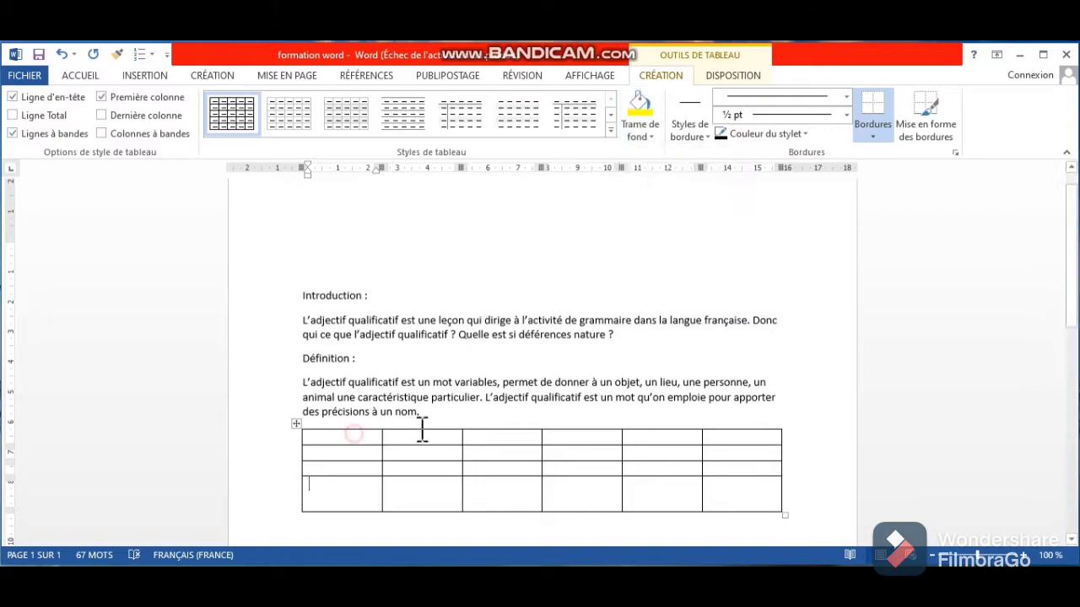
{"action": "left_click", "coordinate": [288, 445]}
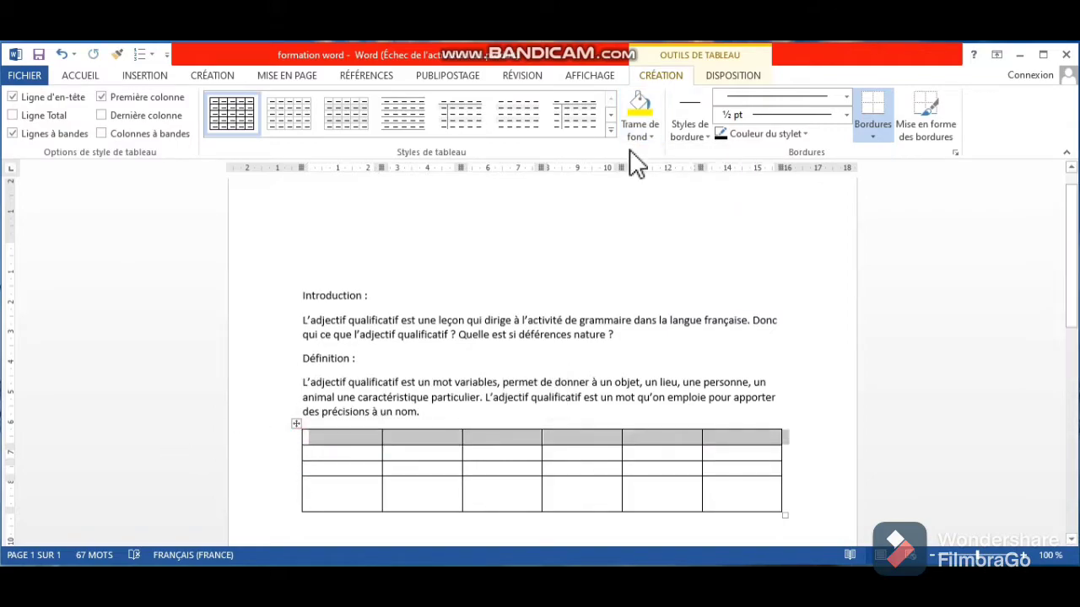
{"action": "left_click", "coordinate": [651, 137]}
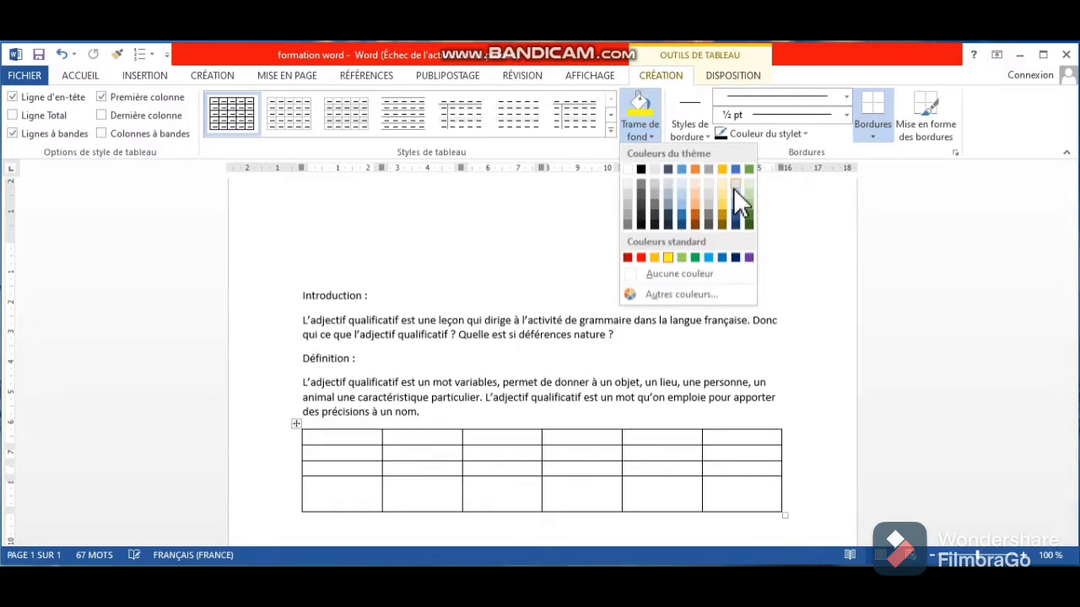
{"action": "left_click", "coordinate": [695, 257]}
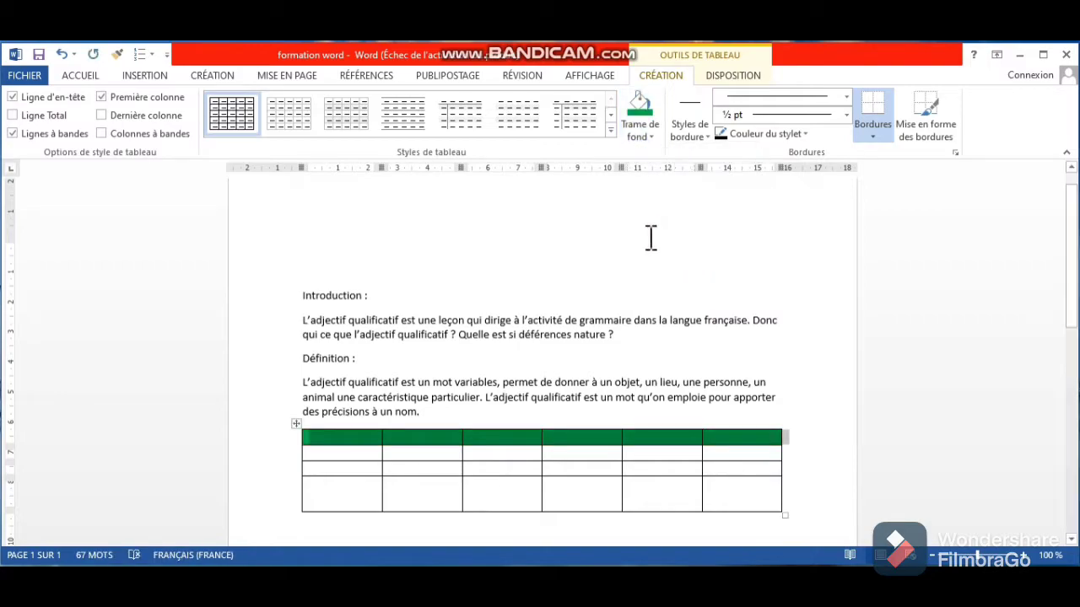
{"action": "left_click", "coordinate": [650, 238]}
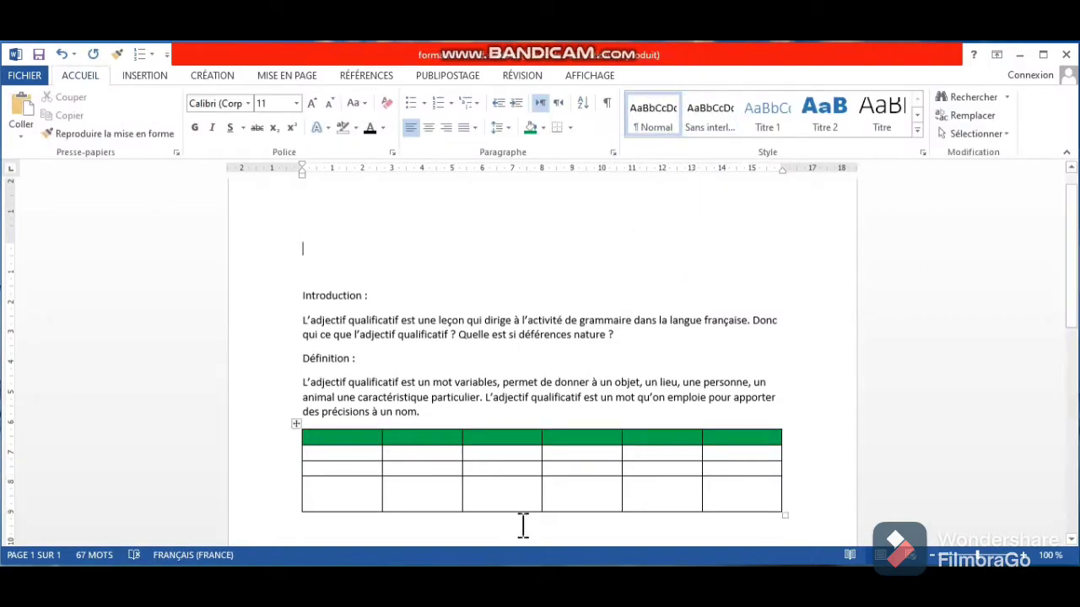
Apply the third plain table style, with light grey borders and banded rows, to the table
{"action": "left_click", "coordinate": [528, 490]}
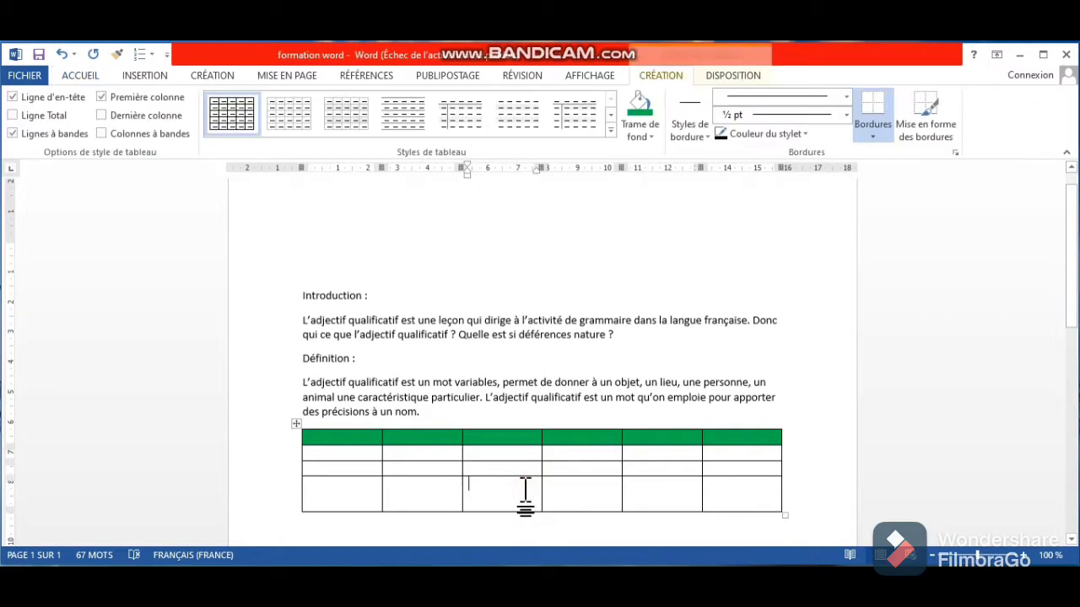
{"action": "left_click", "coordinate": [730, 75]}
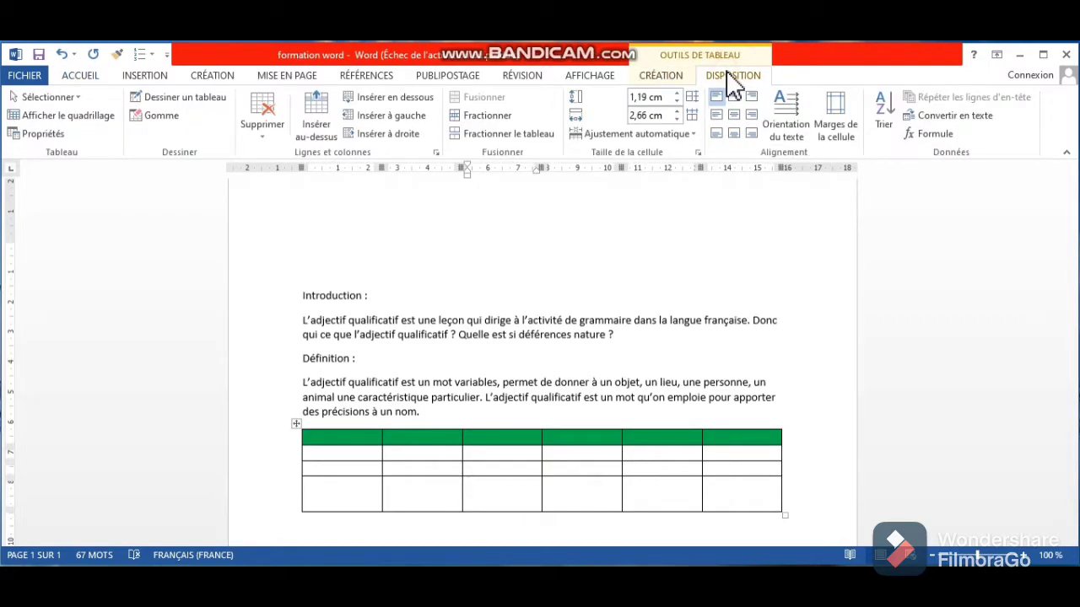
{"action": "left_click", "coordinate": [672, 74]}
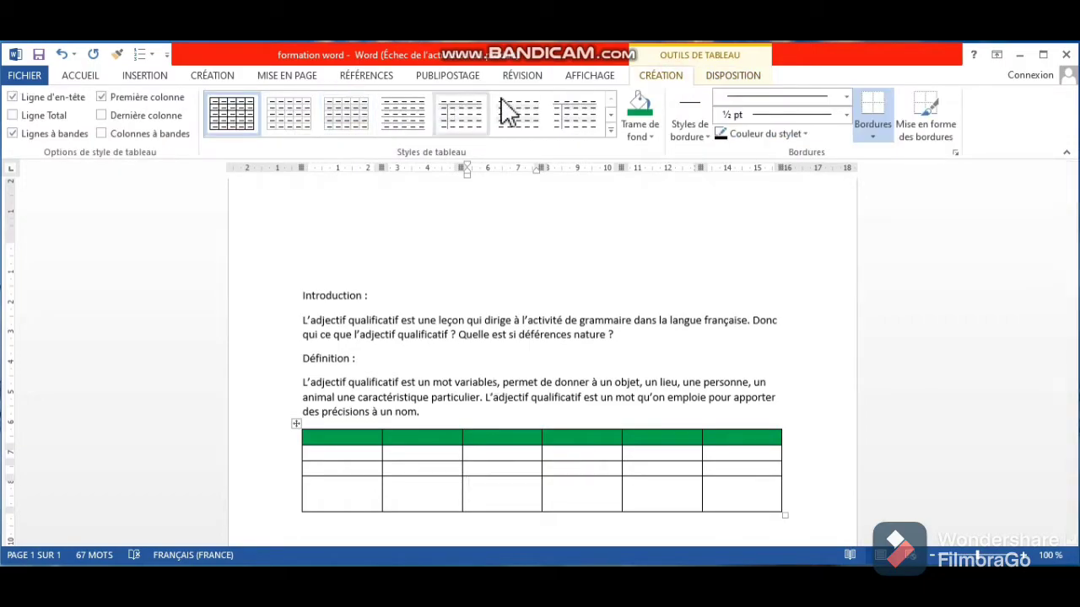
{"action": "left_click", "coordinate": [356, 117]}
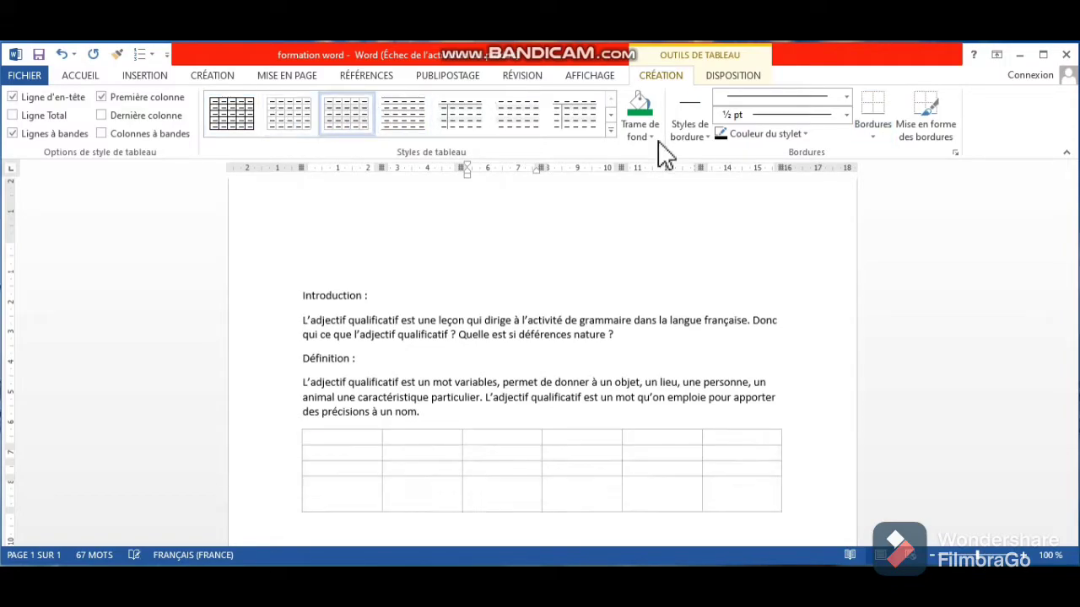
{"action": "left_click", "coordinate": [610, 131]}
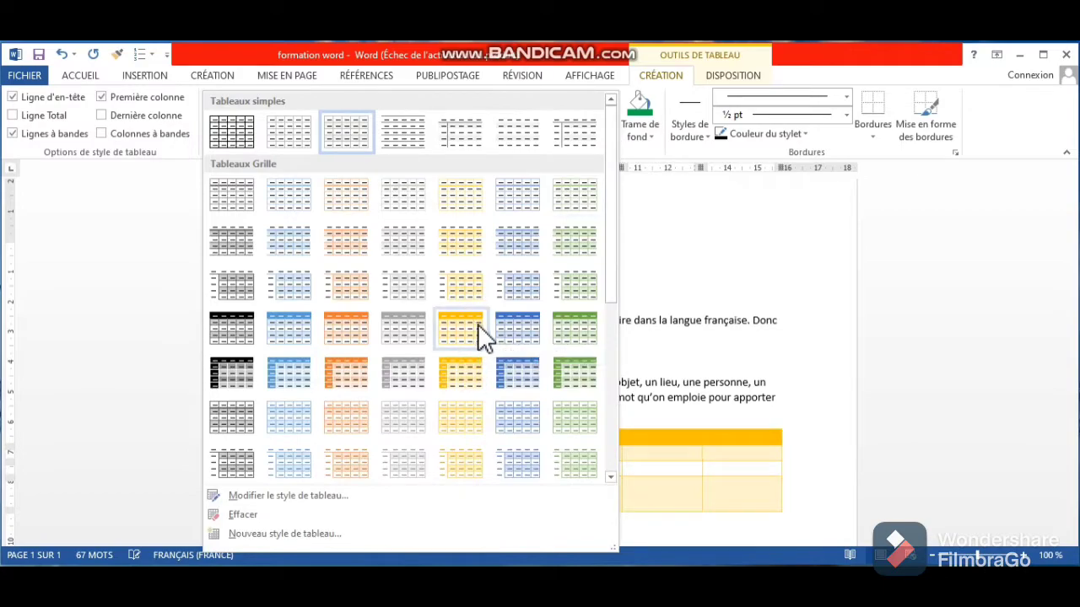
{"action": "left_click", "coordinate": [717, 240]}
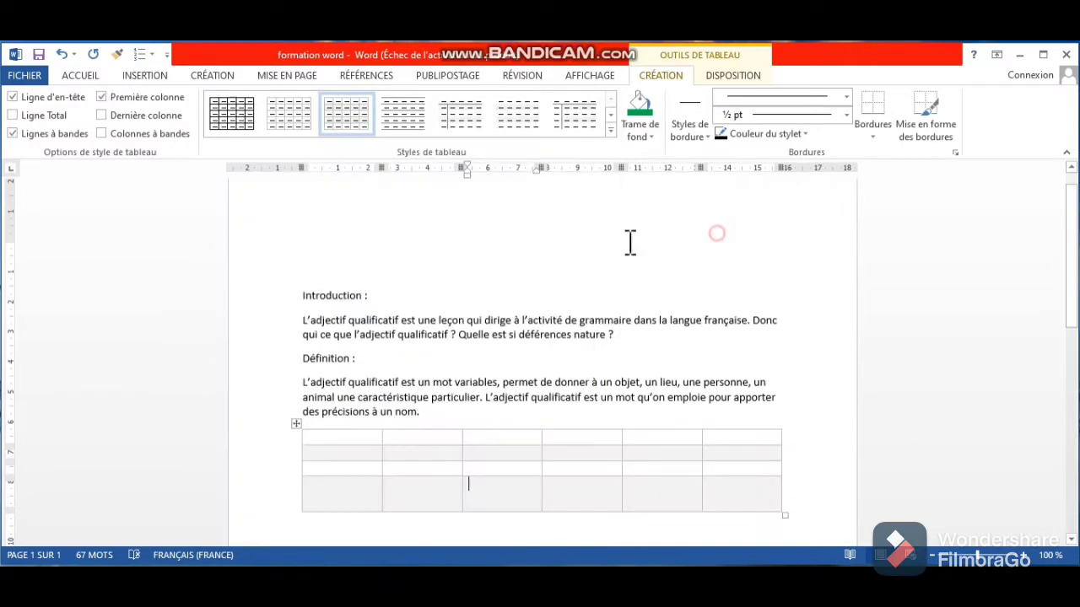
Insert the picture "2020-12-17 at 20-14-52" from the photo folder above the Introduction heading
{"action": "left_click", "coordinate": [145, 78]}
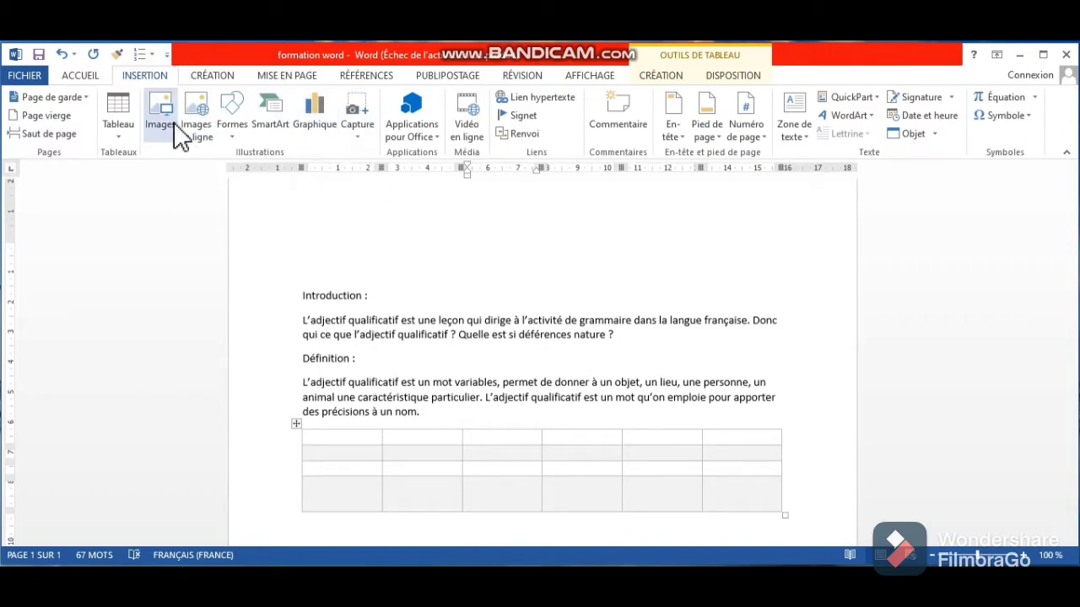
{"action": "left_click", "coordinate": [332, 241]}
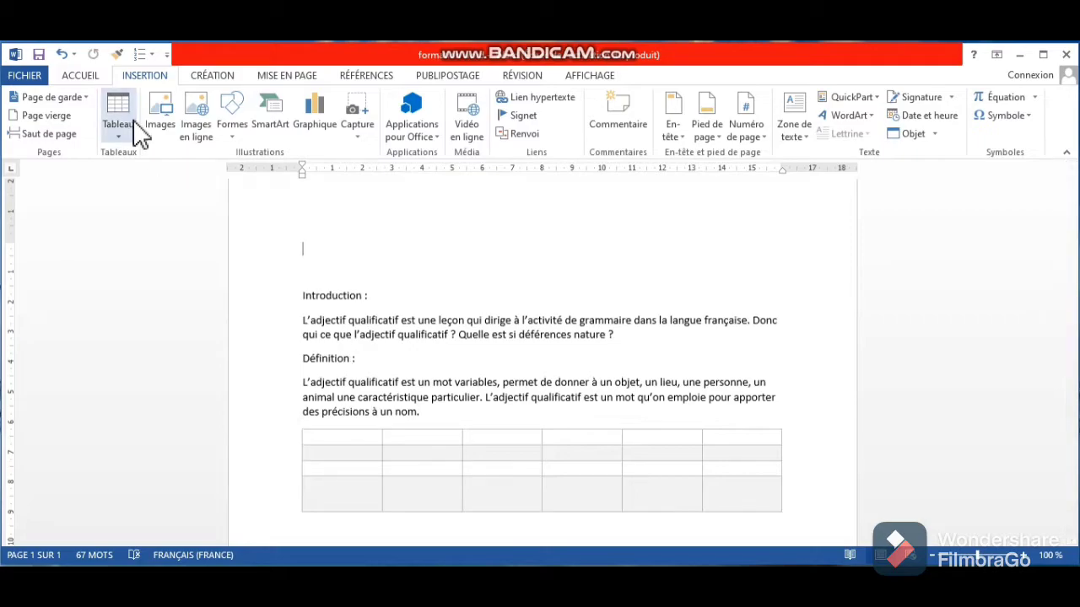
{"action": "left_click", "coordinate": [161, 131]}
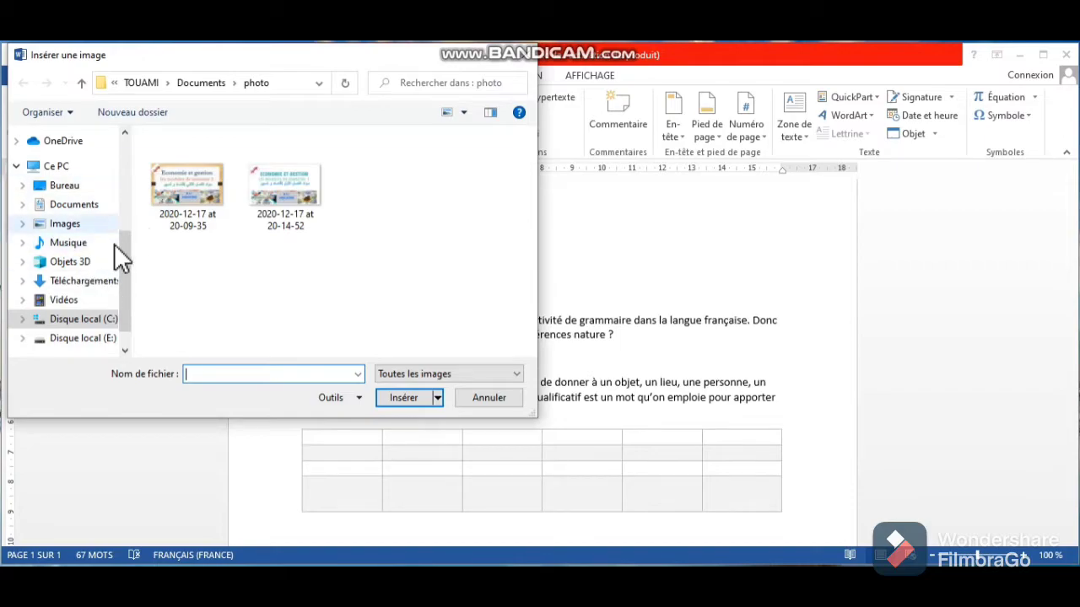
{"action": "left_click", "coordinate": [292, 196]}
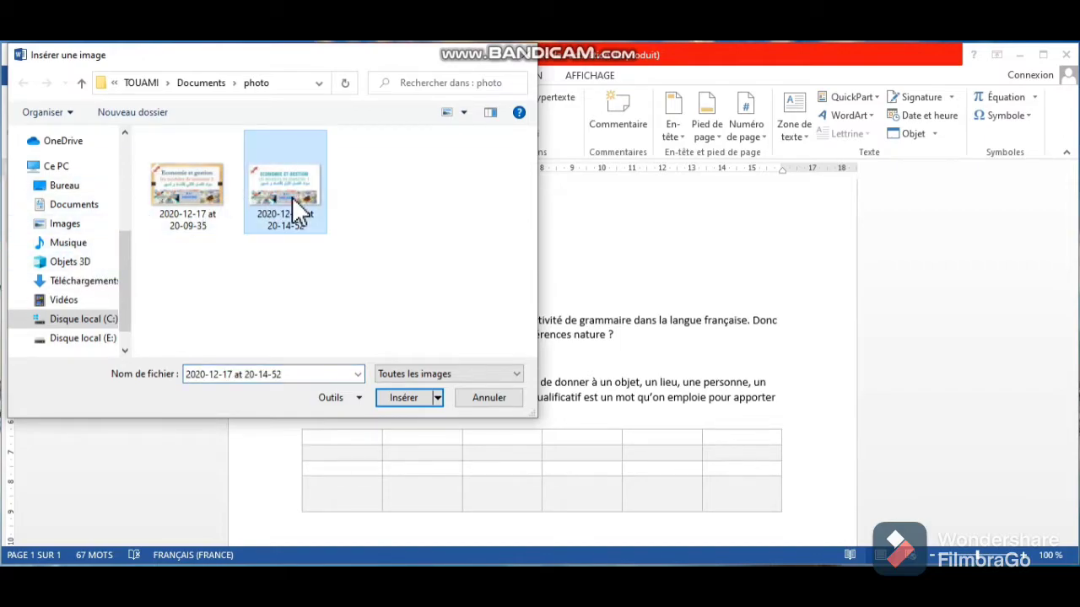
{"action": "left_click", "coordinate": [402, 399]}
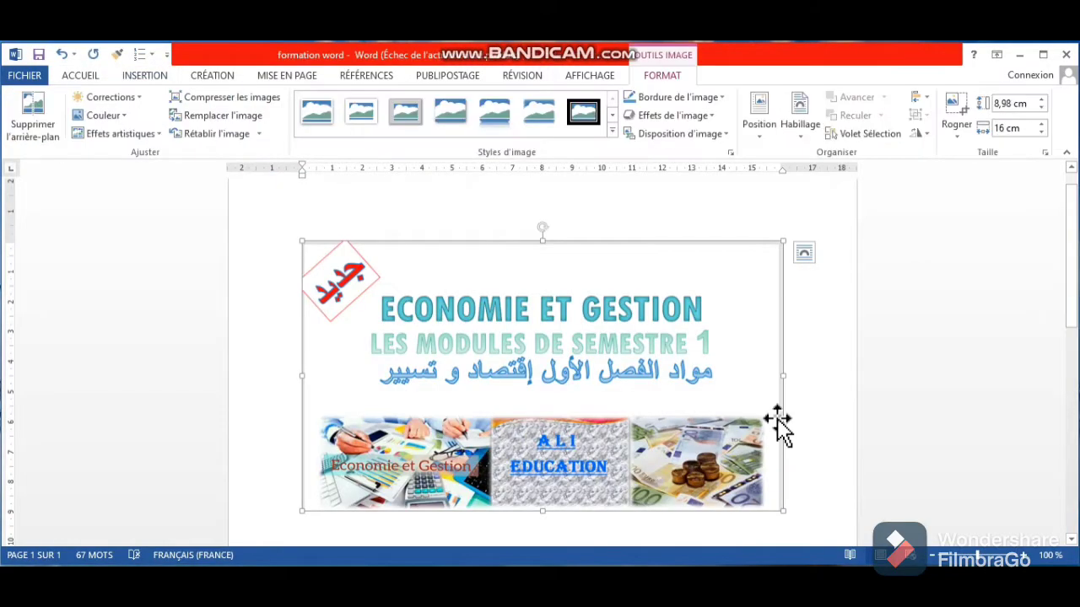
Shrink the inserted picture to about 4,08 cm by 7,28 cm and give it the reflected picture style
{"action": "left_click_drag", "start_coordinate": [785, 513], "coordinate": [522, 329]}
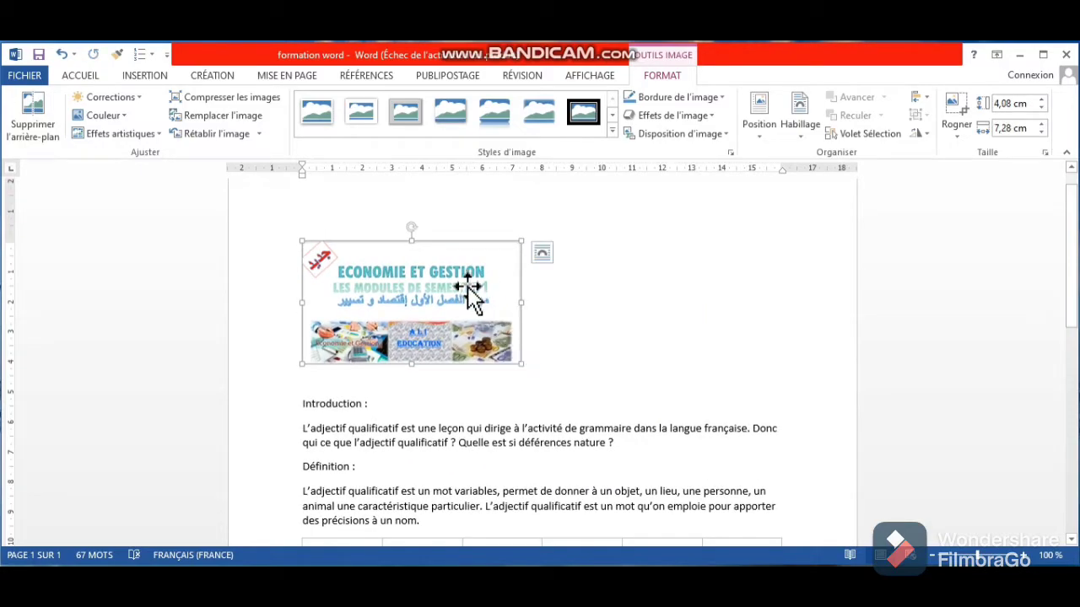
{"action": "left_click_drag", "start_coordinate": [461, 287], "coordinate": [596, 289]}
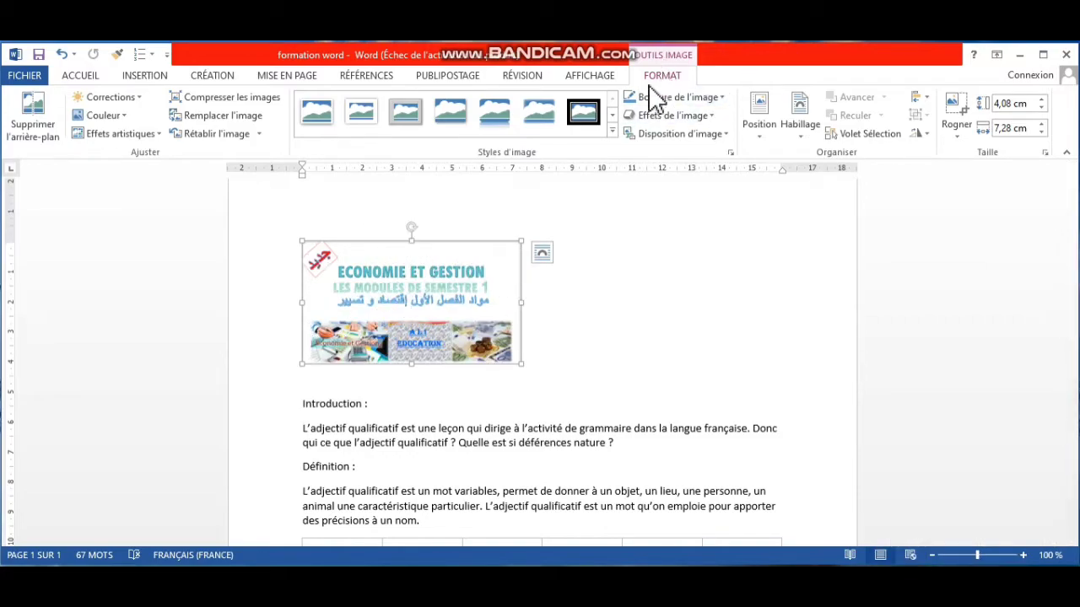
{"action": "left_click", "coordinate": [502, 114]}
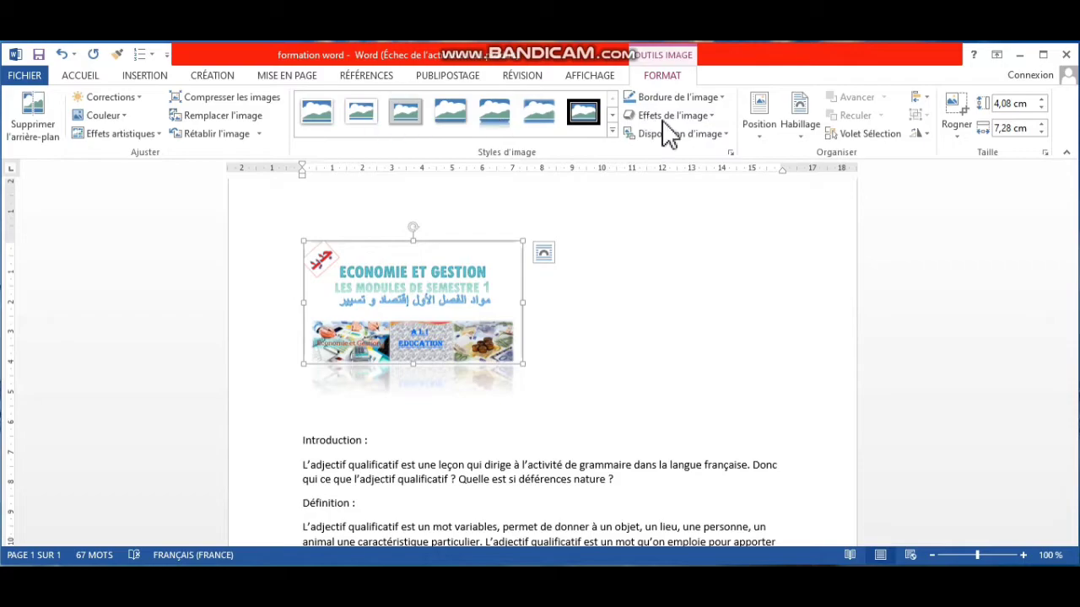
Undo the picture insertion and formatting, the table style, the green shading, the row height change and the table itself
{"action": "left_click", "coordinate": [63, 54]}
{"action": "left_click", "coordinate": [63, 54]}
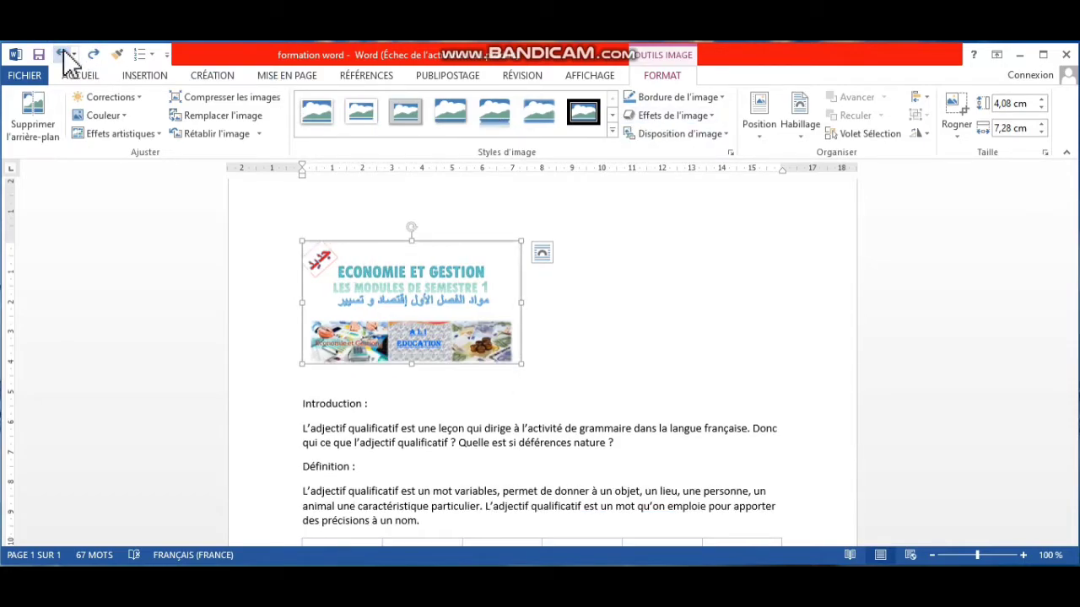
{"action": "left_click", "coordinate": [63, 54]}
{"action": "left_click", "coordinate": [63, 54]}
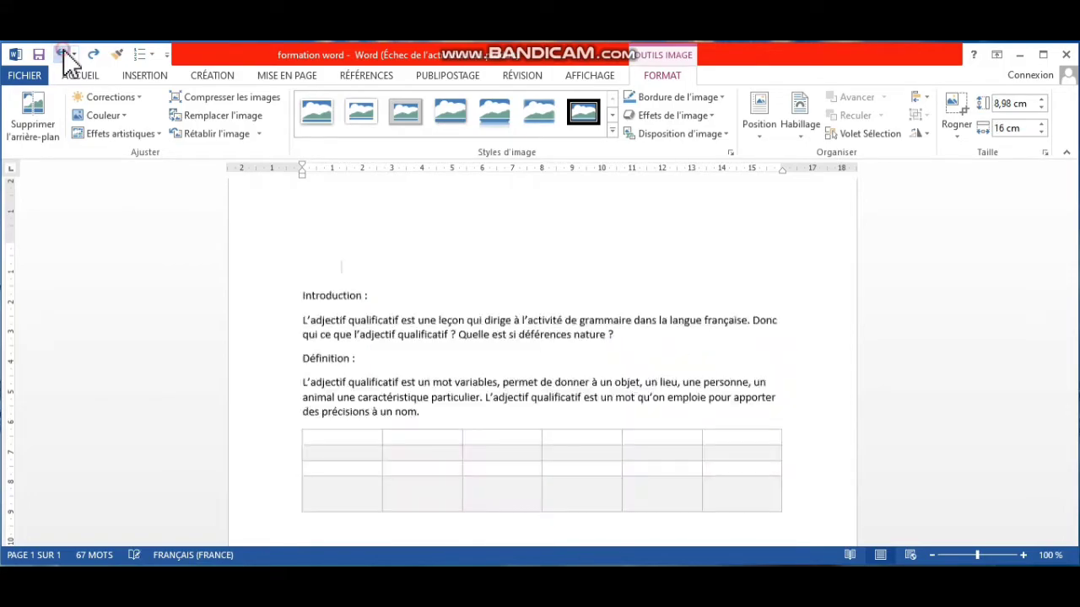
{"action": "left_click", "coordinate": [63, 54]}
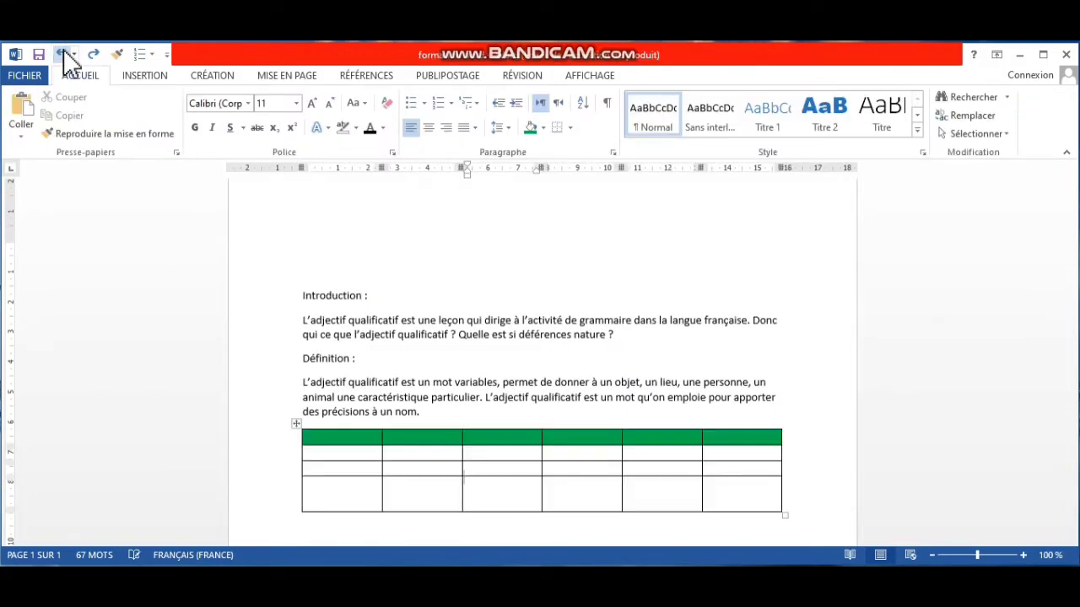
{"action": "left_click", "coordinate": [63, 54]}
{"action": "left_click", "coordinate": [62, 54]}
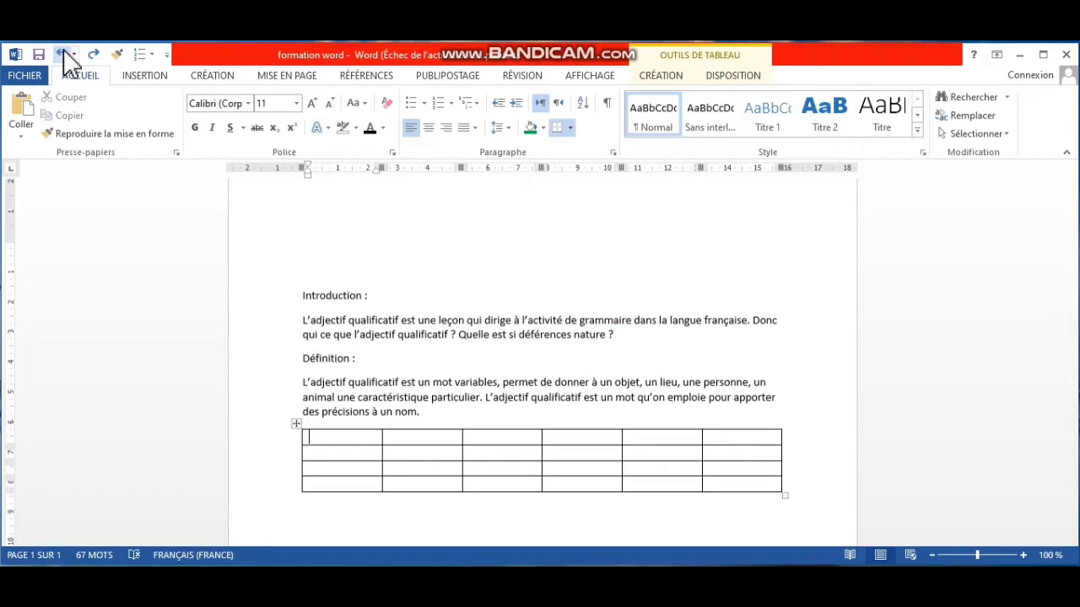
{"action": "left_click", "coordinate": [64, 53]}
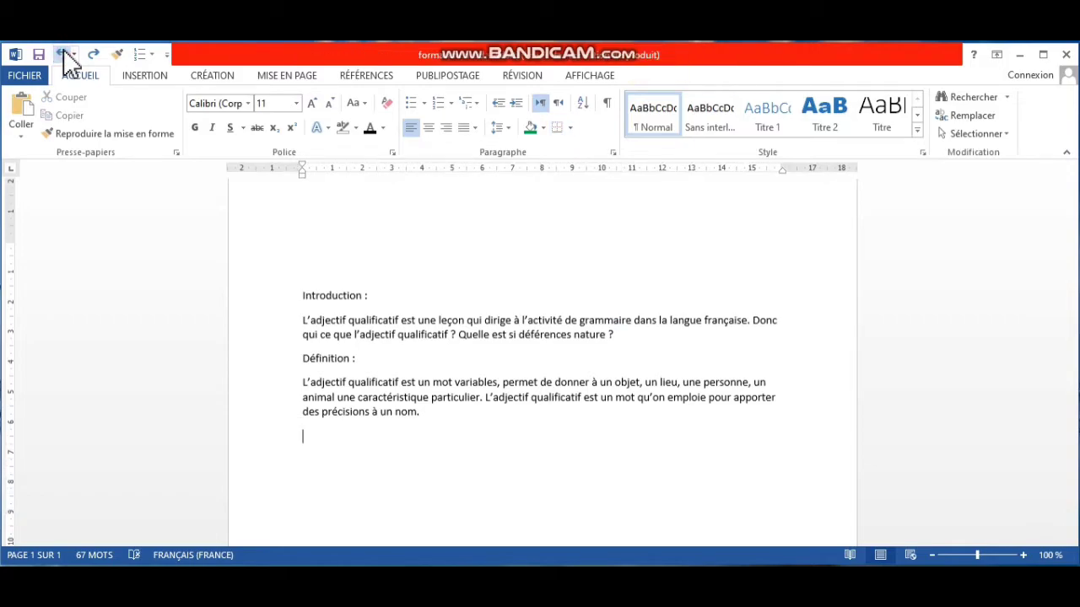
Insert a 2,54 cm by 2,54 cm rectangle shape below the Définition paragraph
{"action": "left_click", "coordinate": [149, 76]}
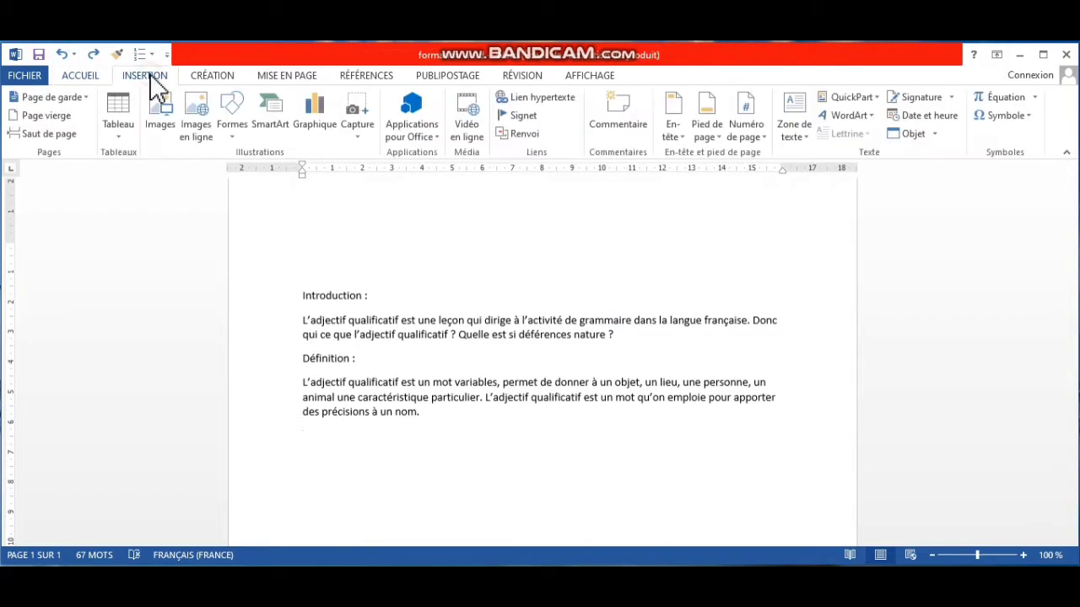
{"action": "left_click", "coordinate": [234, 135]}
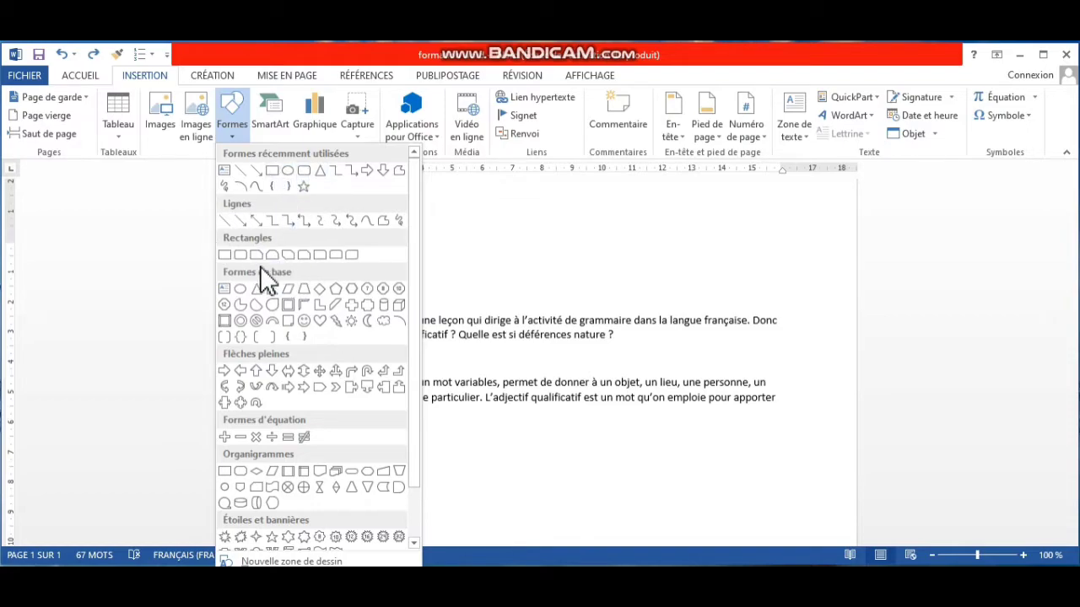
{"action": "left_click", "coordinate": [226, 255]}
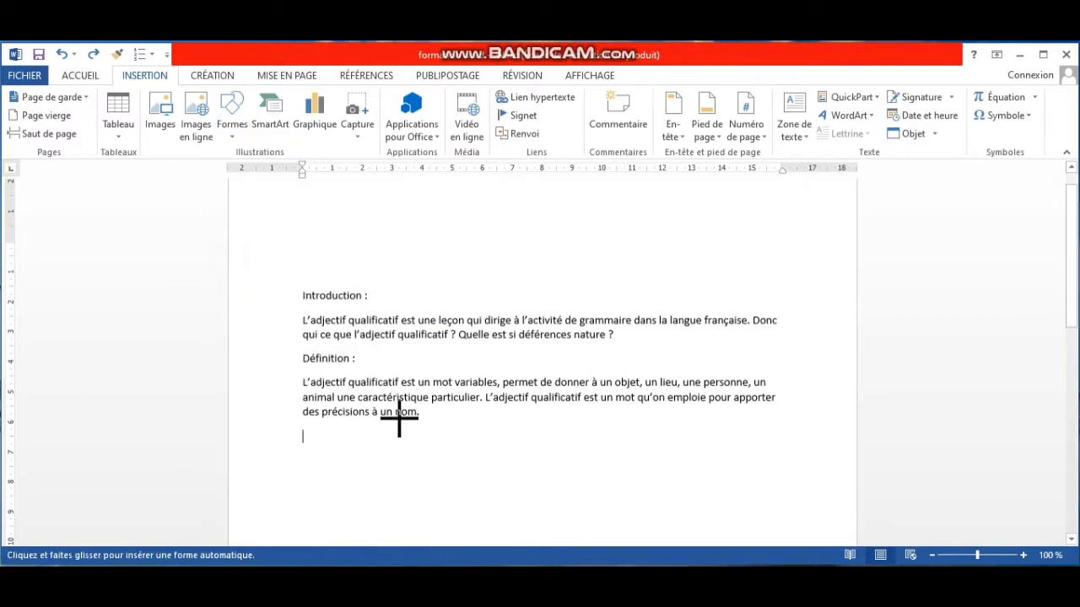
{"action": "left_click", "coordinate": [347, 446]}
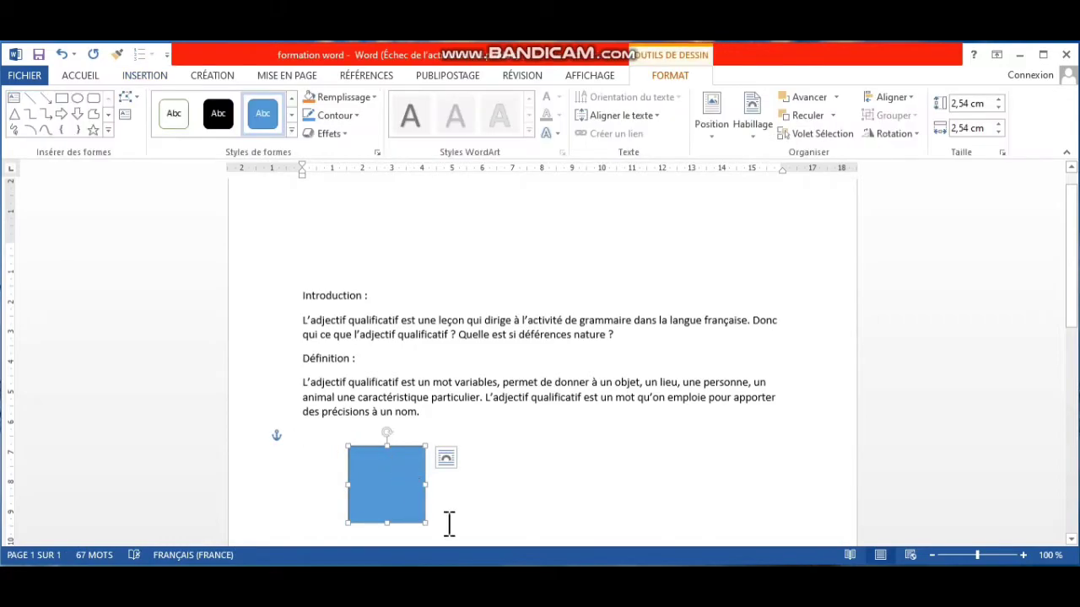
Widen the rectangle to about 7,7 cm and undo the widening
{"action": "left_click_drag", "start_coordinate": [425, 485], "coordinate": [580, 493]}
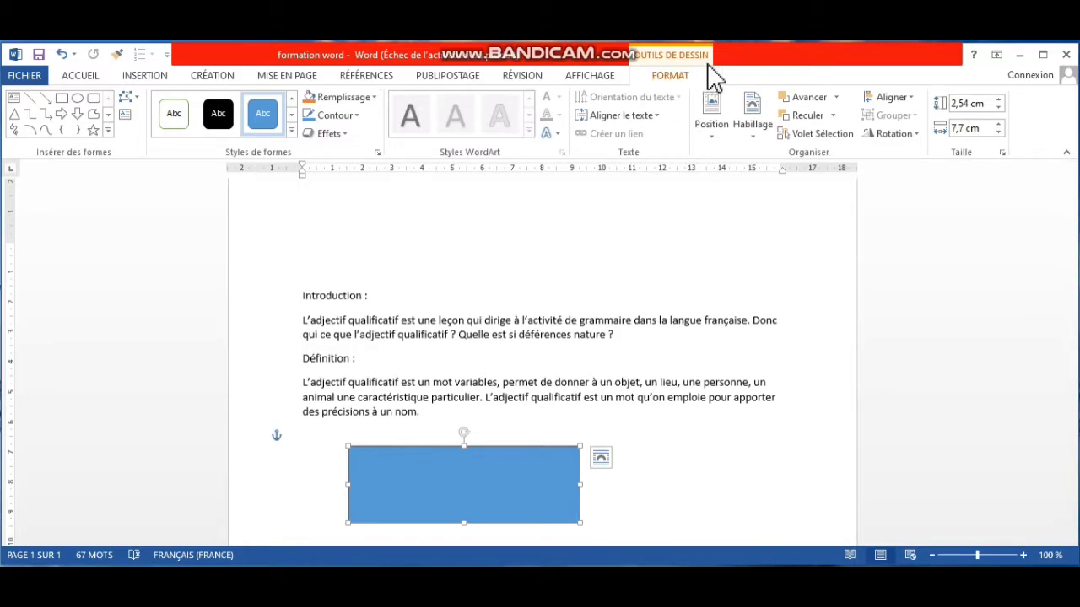
{"action": "left_click", "coordinate": [647, 476]}
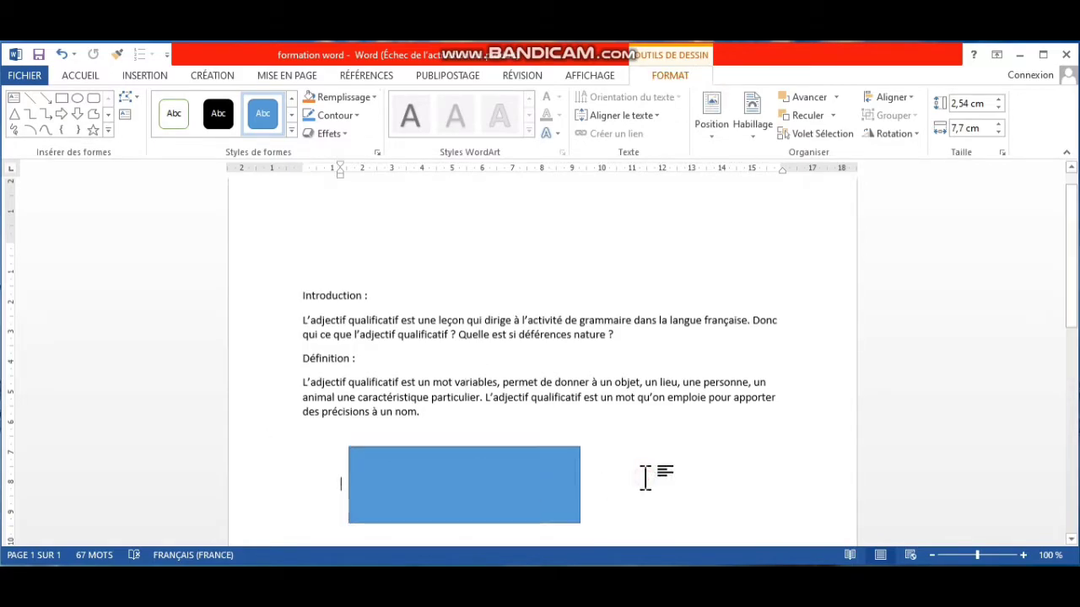
{"action": "left_click", "coordinate": [62, 54]}
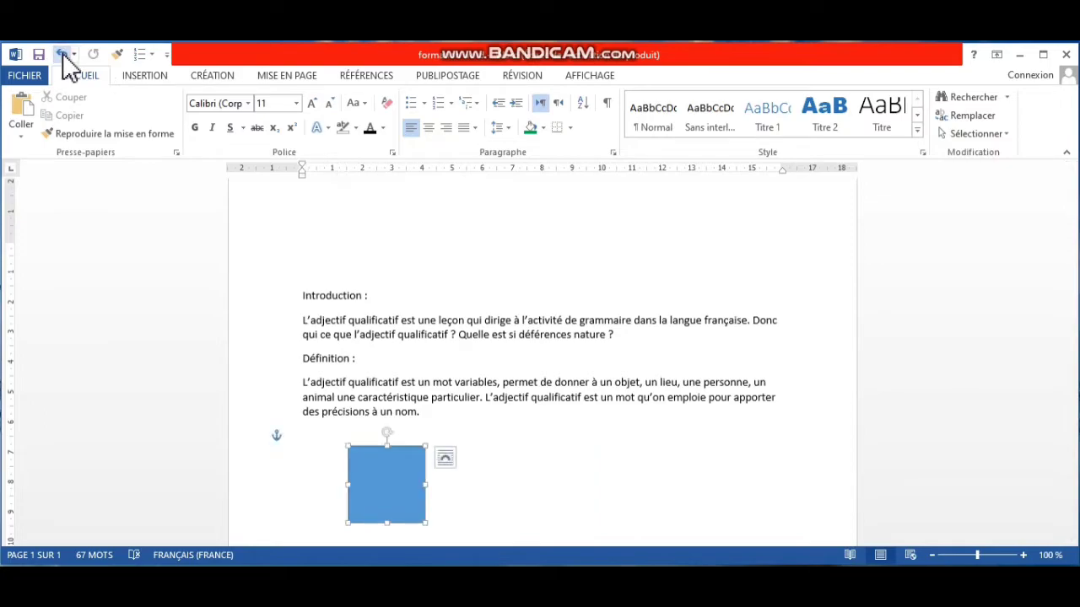
Insert a SmartArt graphic with the Liste de blocs verticale layout below the Définition paragraph
{"action": "left_click", "coordinate": [145, 76]}
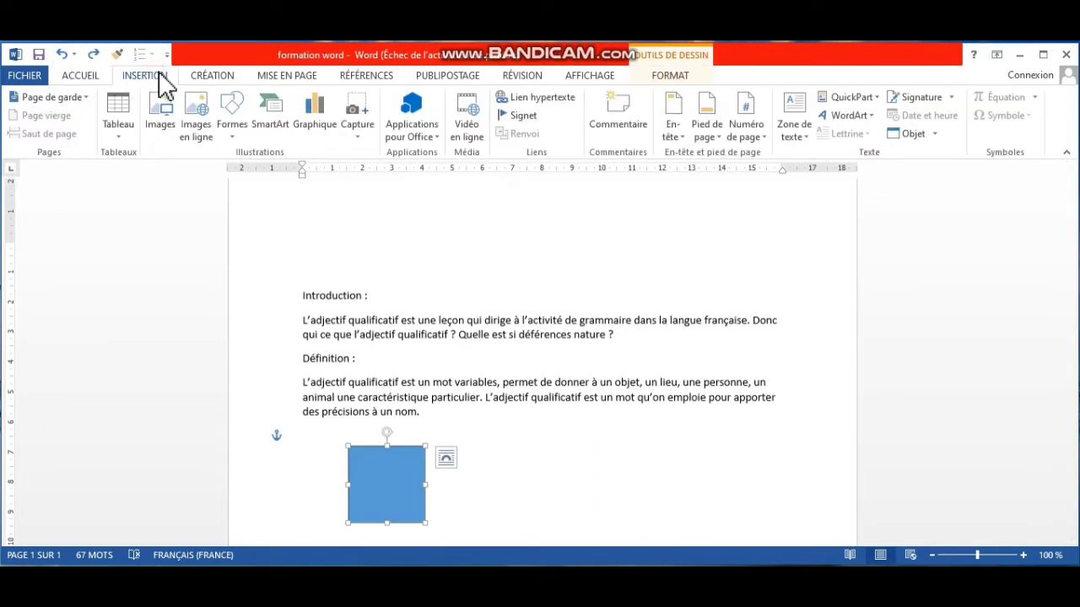
{"action": "left_click", "coordinate": [279, 129]}
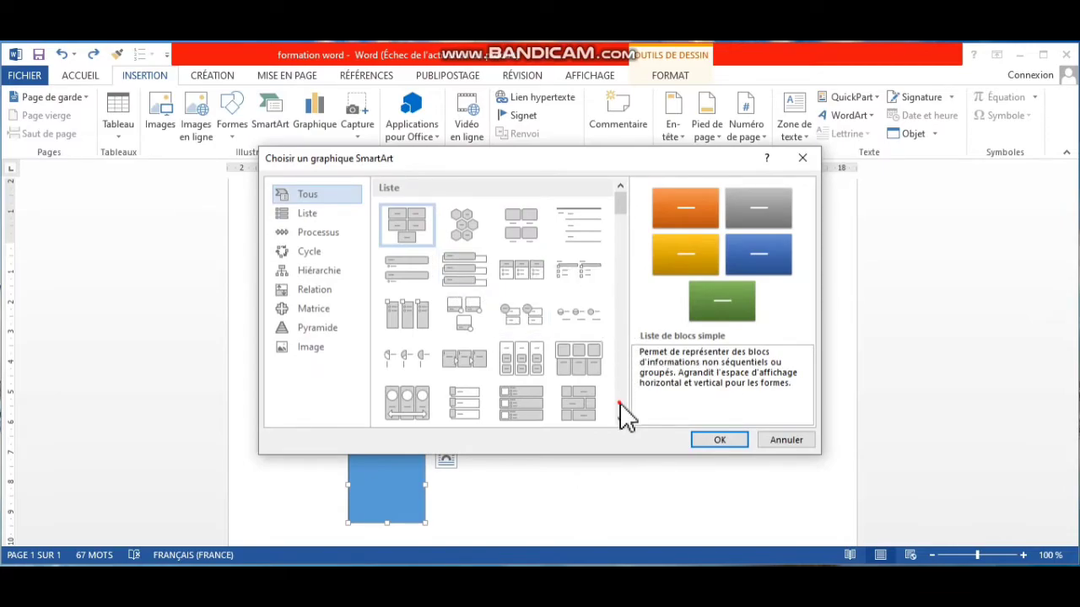
{"action": "scroll", "coordinate": [620, 414], "scroll_direction": "down", "scroll_amount": 3}
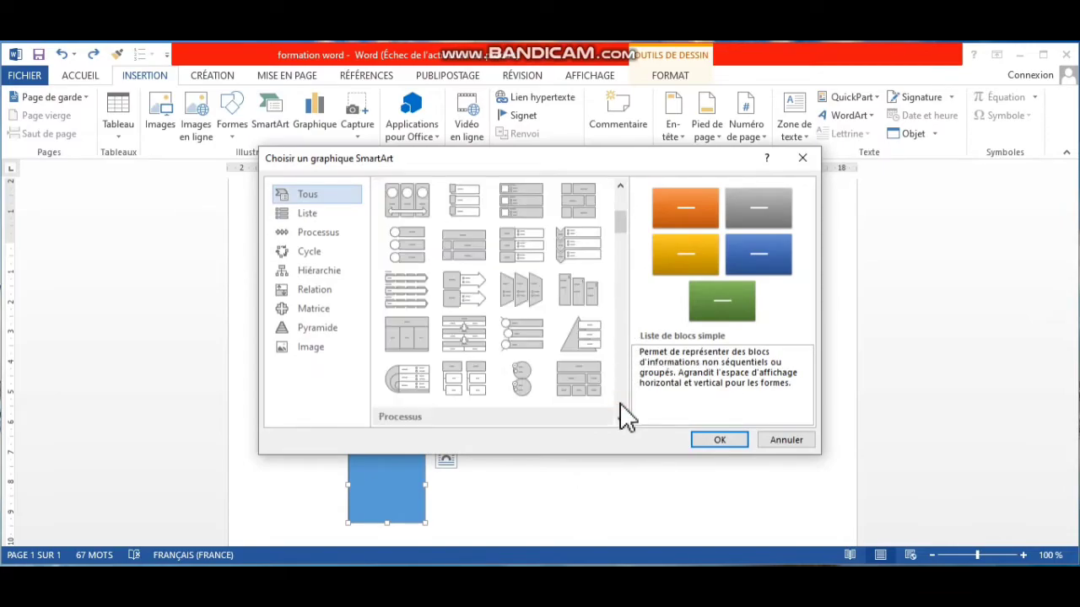
{"action": "left_click", "coordinate": [530, 247]}
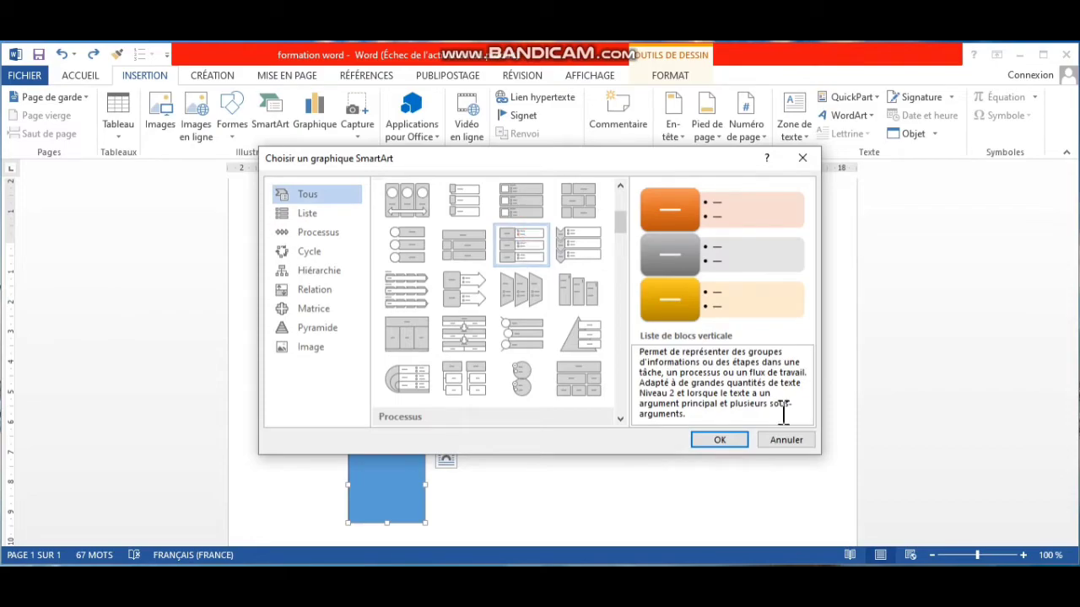
{"action": "left_click", "coordinate": [725, 441]}
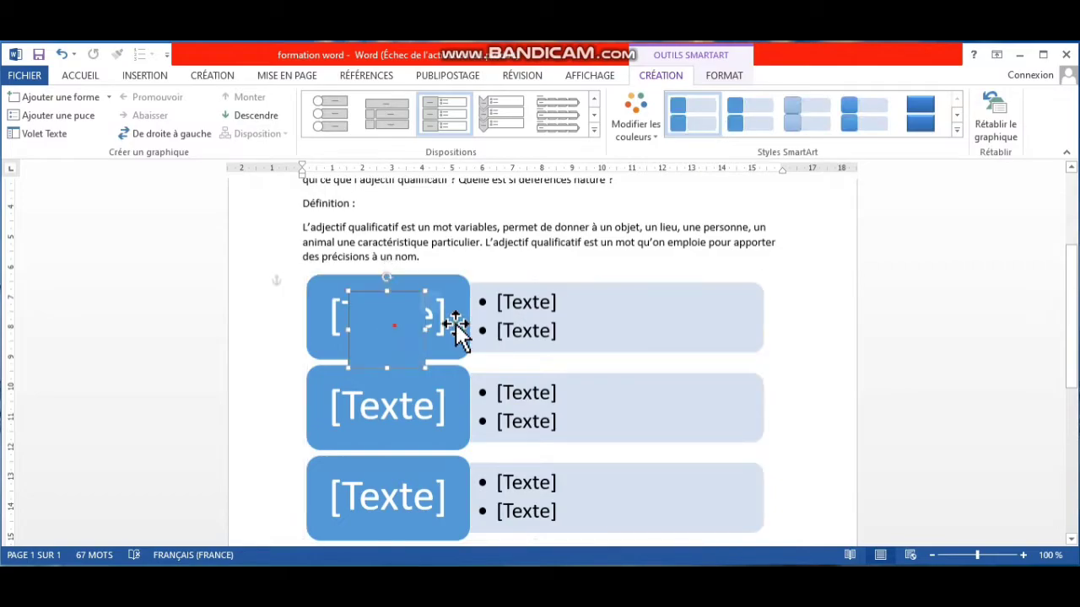
Delete the rectangle overlapping the SmartArt and enter "fjfkkfkkf" as the text of its first block
{"action": "left_click", "coordinate": [455, 325]}
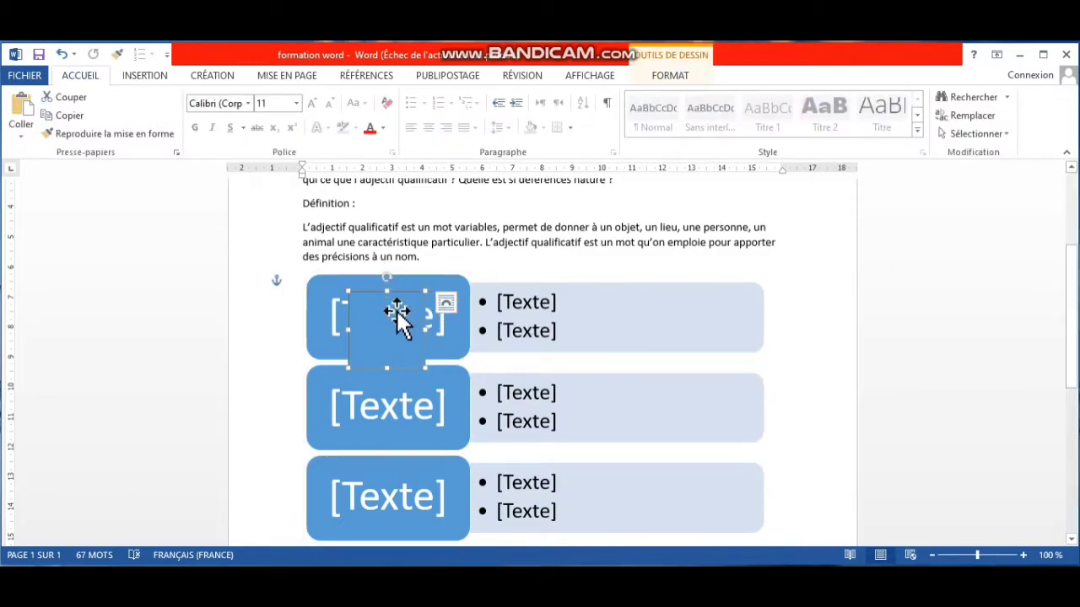
{"action": "key", "text": "Escape"}
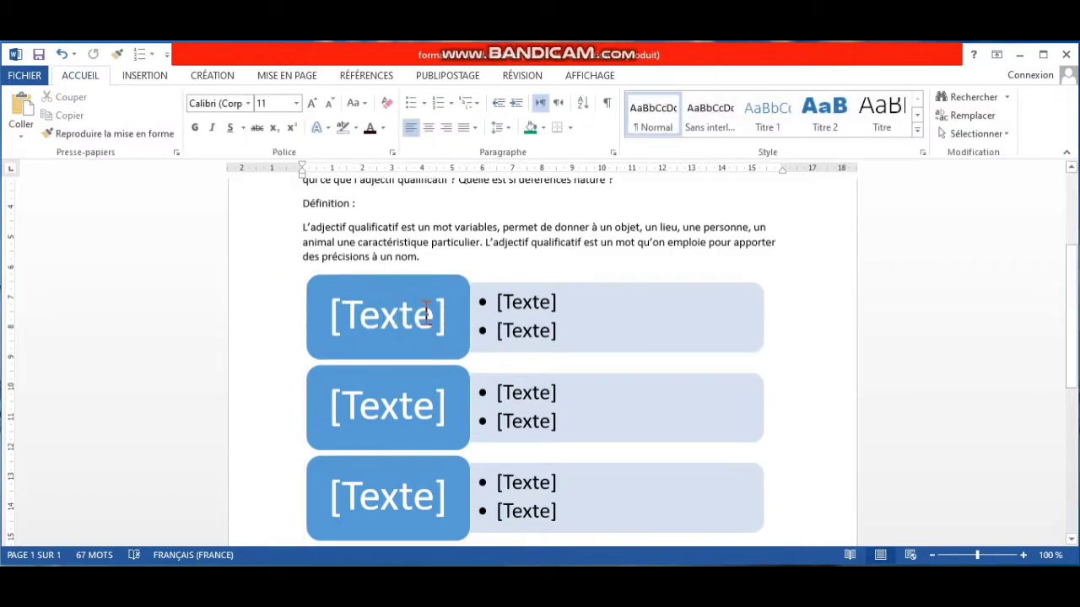
{"action": "left_click", "coordinate": [432, 317]}
{"action": "type", "text": "fjfkkfkkf"}
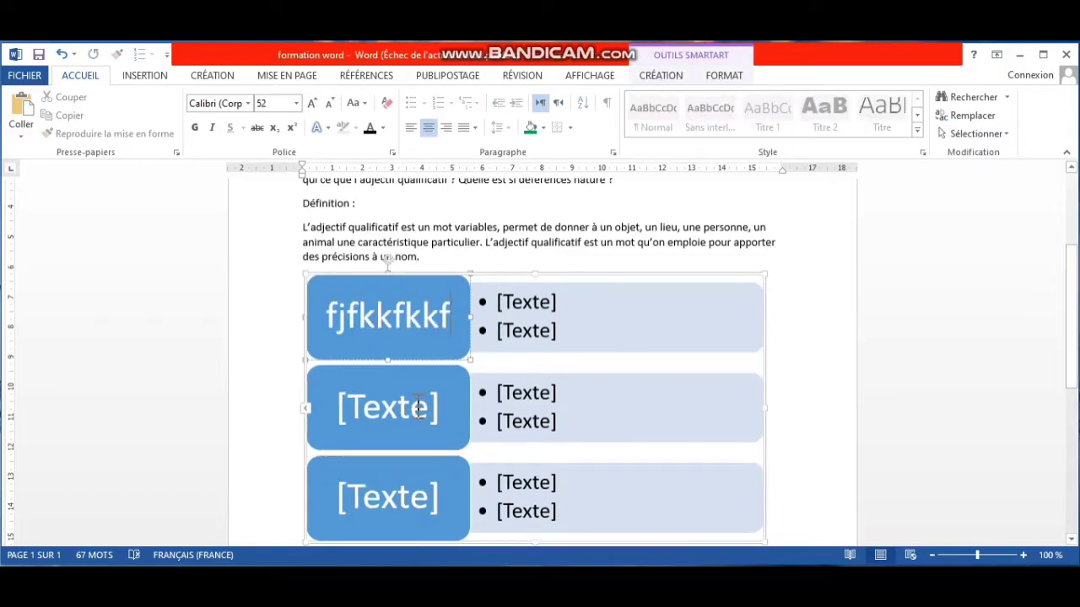
{"action": "left_click", "coordinate": [415, 405]}
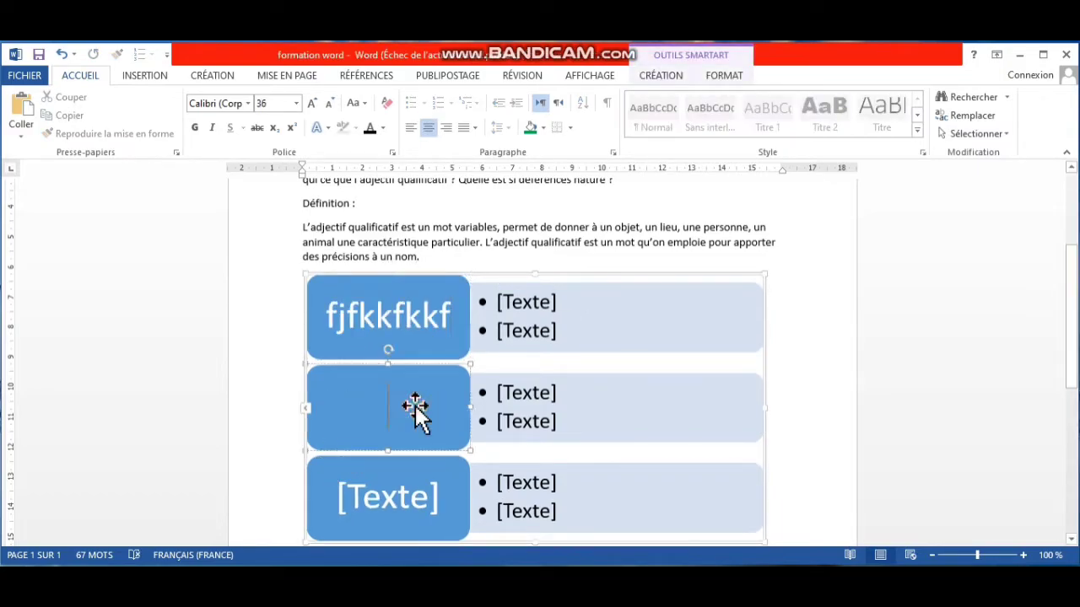
Undo the SmartArt text, the rectangle deletion, the SmartArt graphic and the rectangle insertion
{"action": "left_click", "coordinate": [61, 54]}
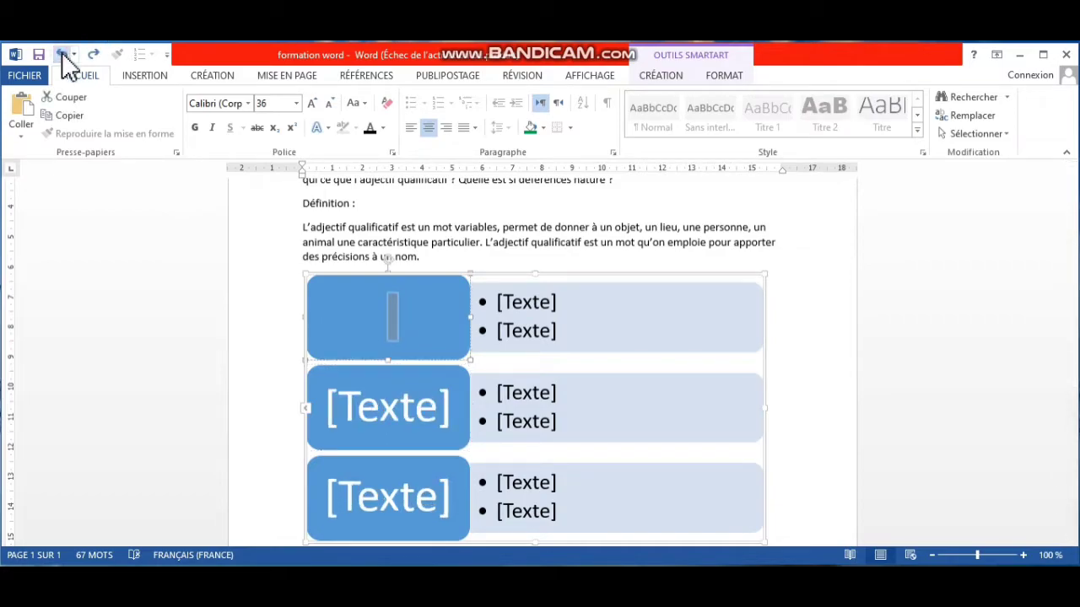
{"action": "left_click", "coordinate": [61, 54]}
{"action": "left_click", "coordinate": [61, 54]}
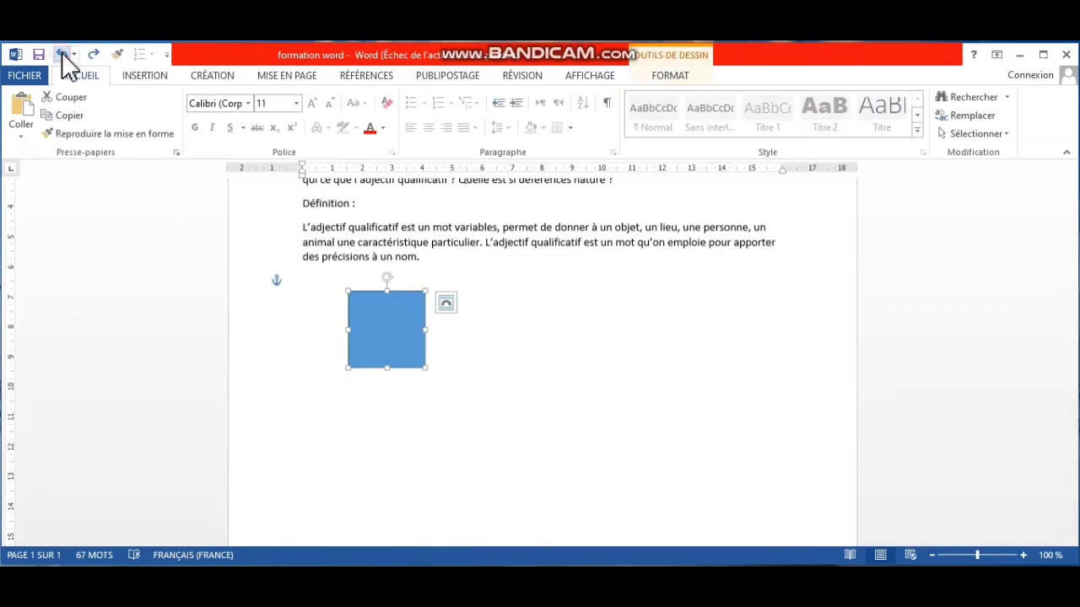
{"action": "left_click", "coordinate": [62, 54]}
Insert a Histogramme empilé 100 % chart below the Définition paragraph, keep its sample data and close the data sheet
{"action": "left_click", "coordinate": [148, 76]}
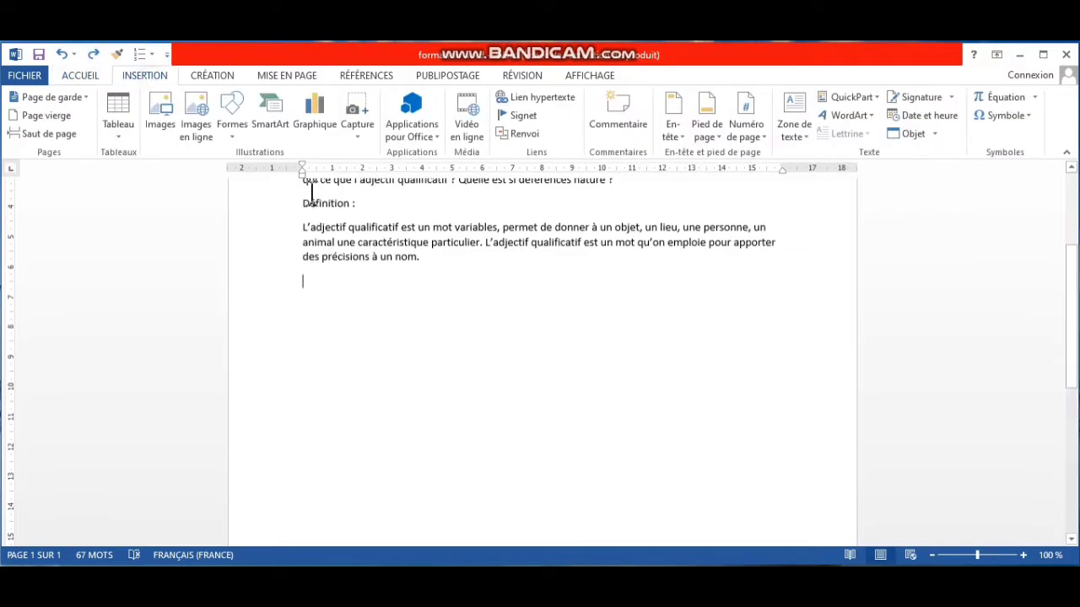
{"action": "left_click", "coordinate": [329, 133]}
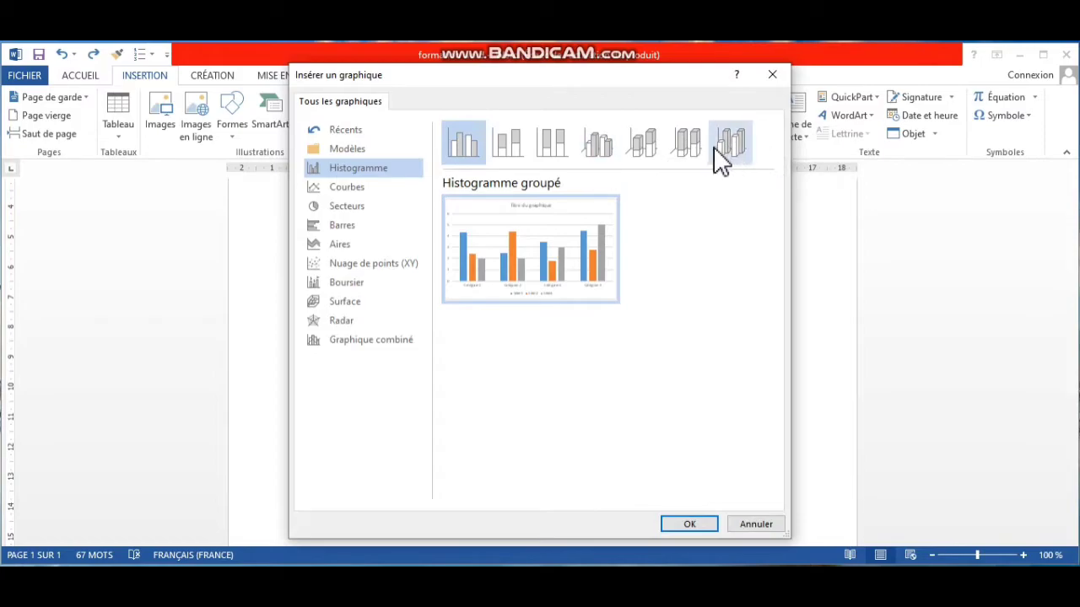
{"action": "left_click", "coordinate": [553, 145]}
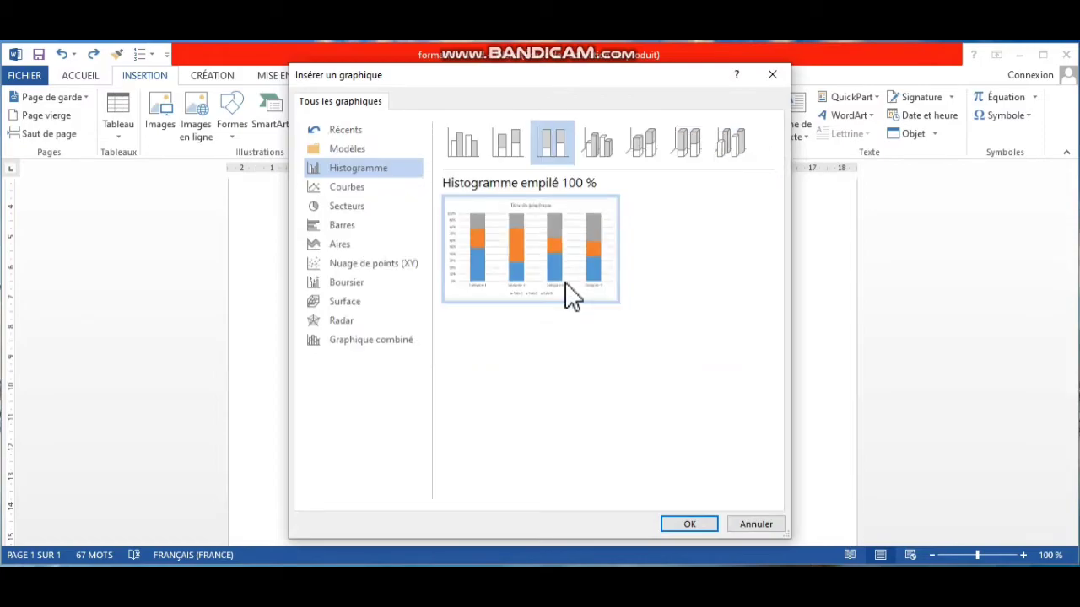
{"action": "left_click", "coordinate": [707, 523]}
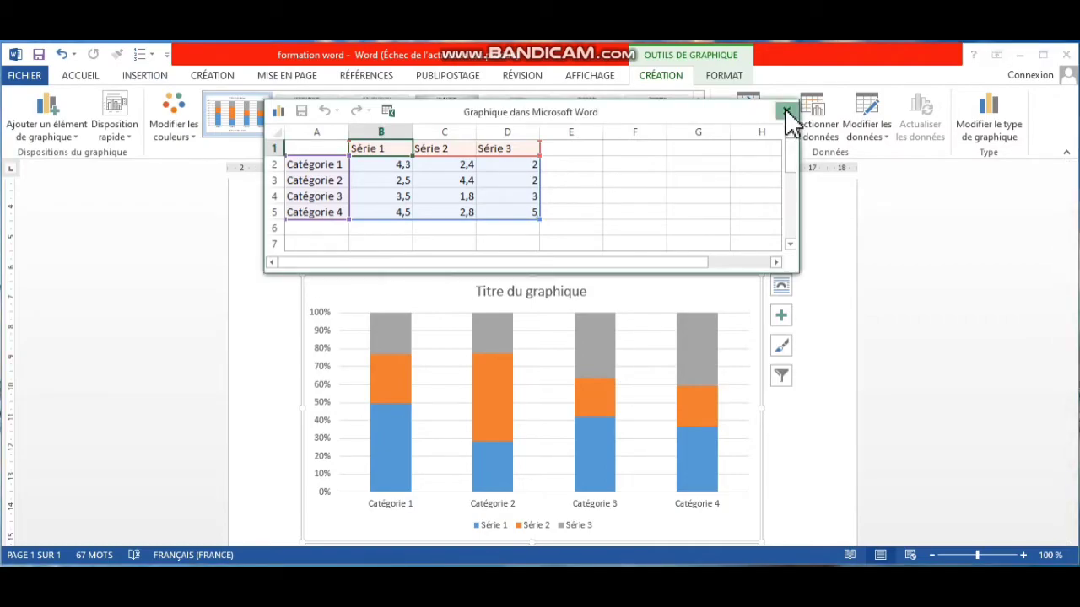
{"action": "left_click", "coordinate": [784, 108]}
{"action": "left_click", "coordinate": [731, 79]}
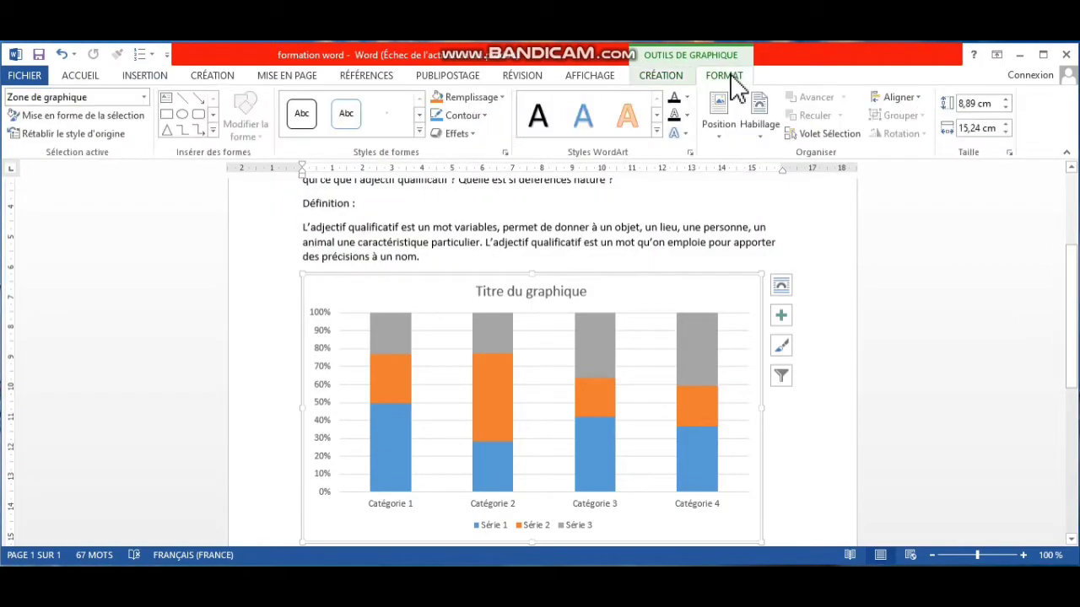
{"action": "left_click", "coordinate": [668, 76]}
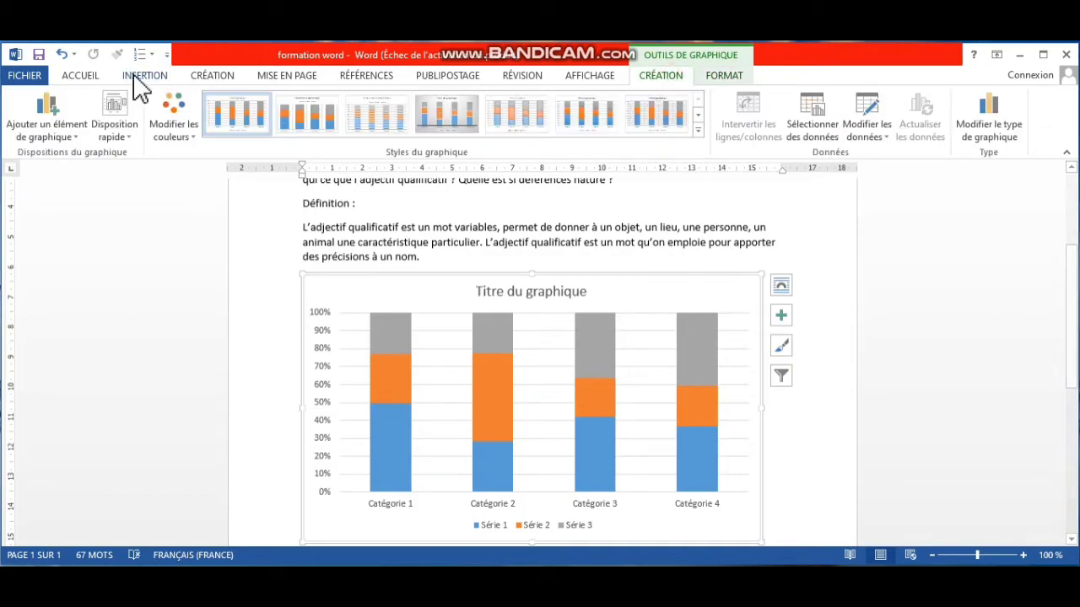